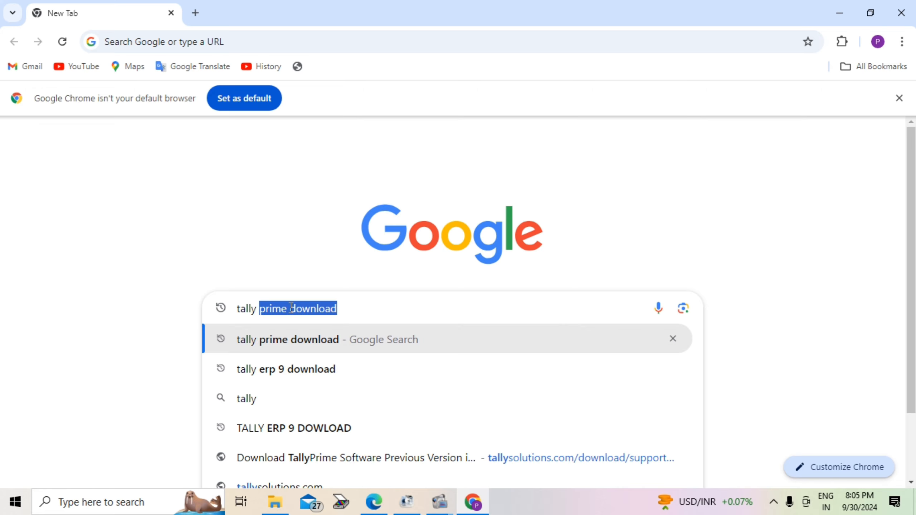
# Step: Search Google for "tally prime download" and open the Tally Solutions download page for TallyPrime 5.0
pyautogui.write('downlo')
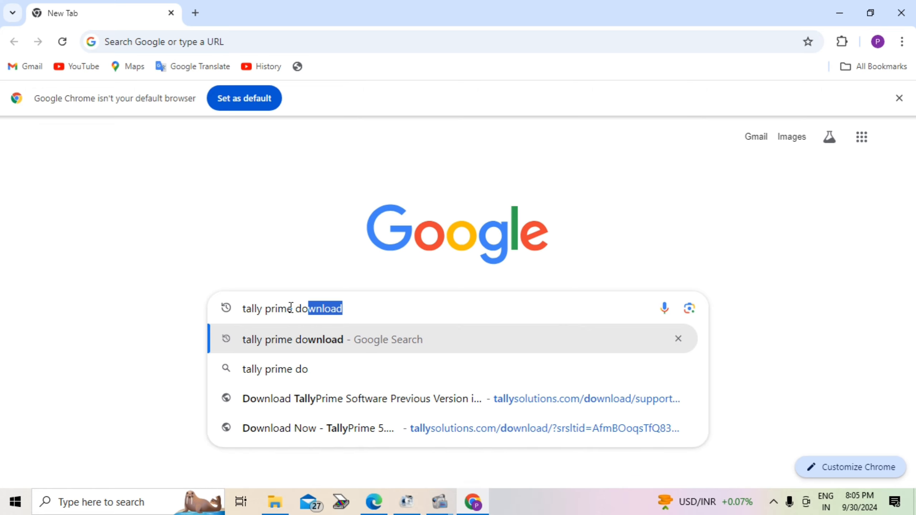
pyautogui.write('ad')
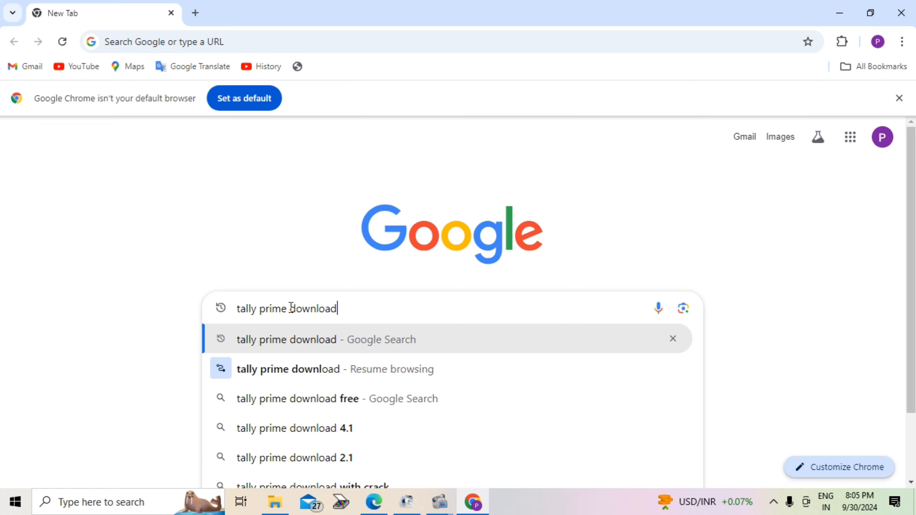
pyautogui.click(370, 348)
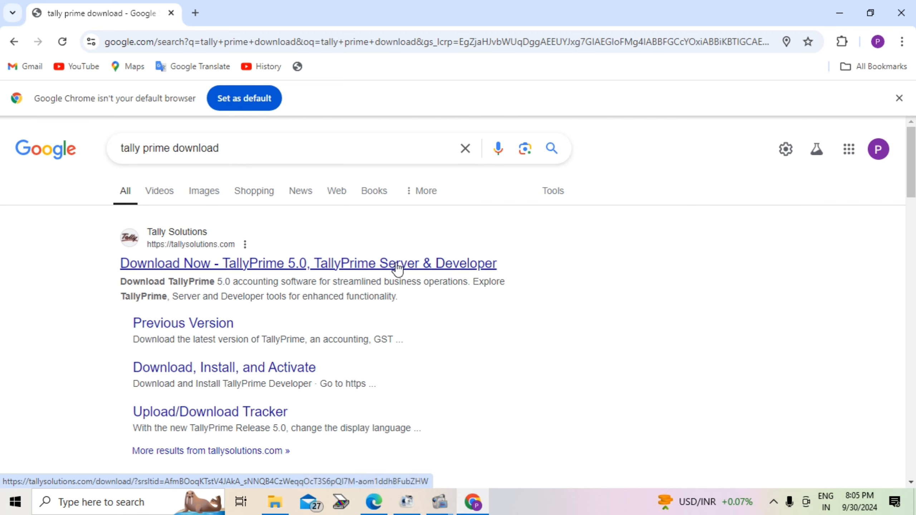
pyautogui.click(273, 262)
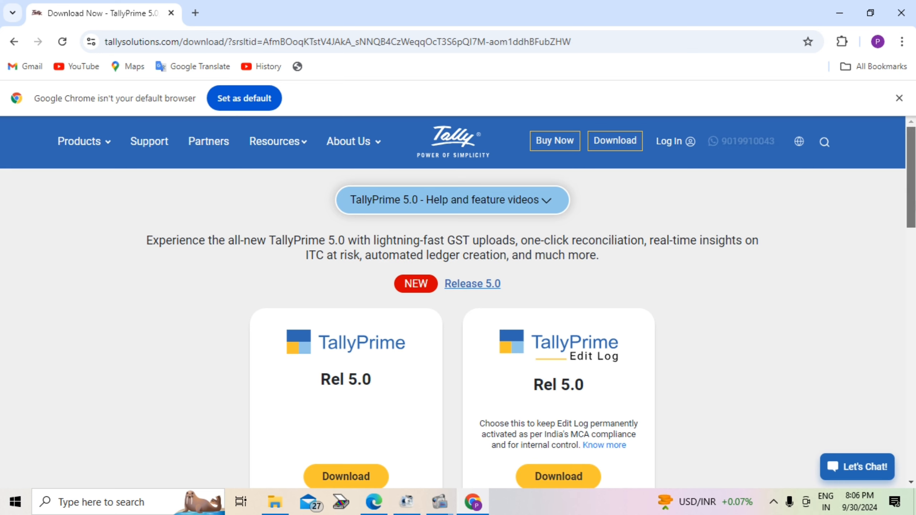
# Step: Open the page of previous TallyPrime versions from the Tally Solutions download page
pyautogui.scroll(-8, 458, 324)
pyautogui.scroll(-1, 458, 325)
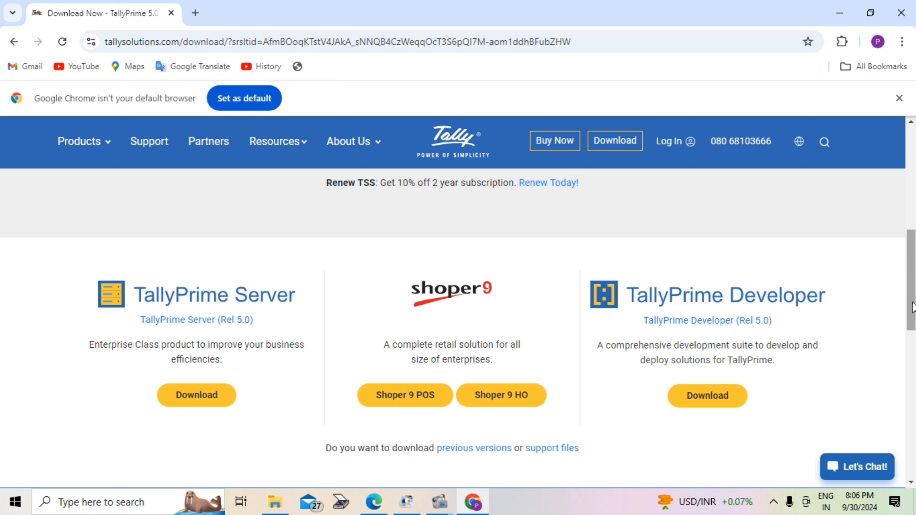
pyautogui.moveTo(912, 307); pyautogui.dragTo(912, 399)
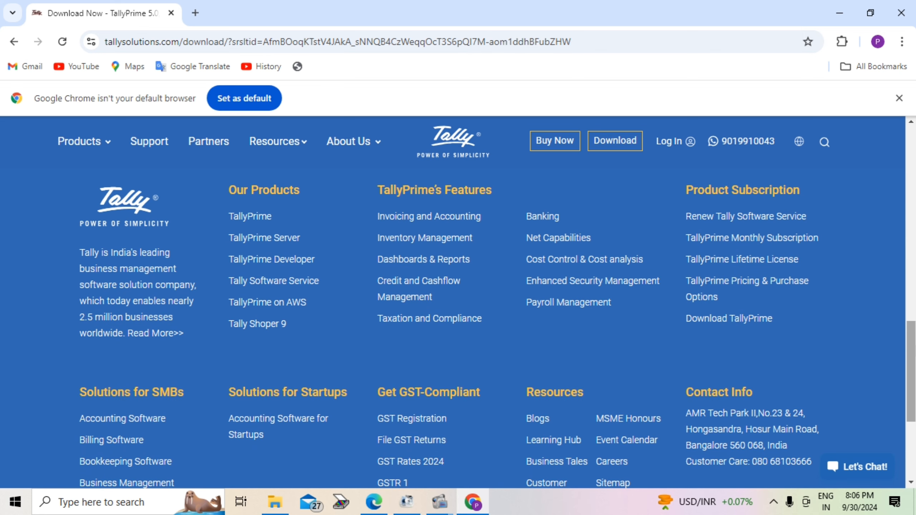
pyautogui.scroll(-4, 911, 371)
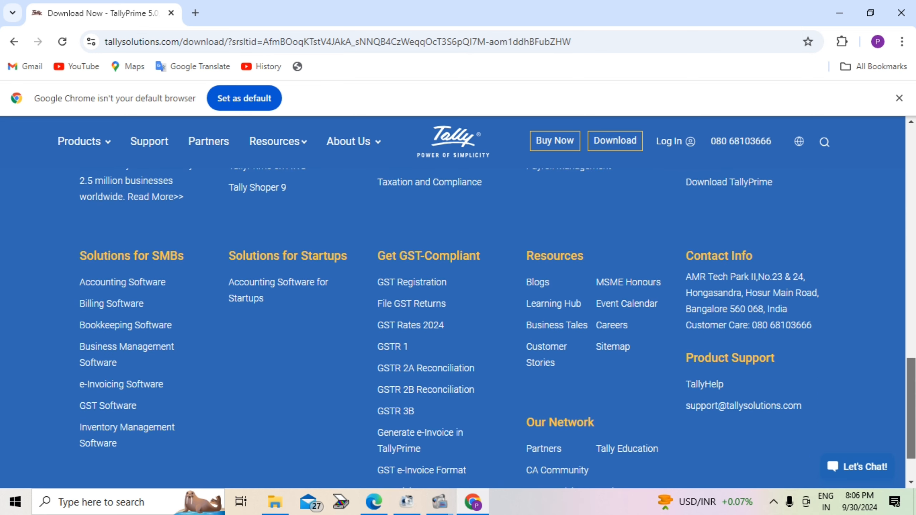
pyautogui.scroll(1, 914, 376)
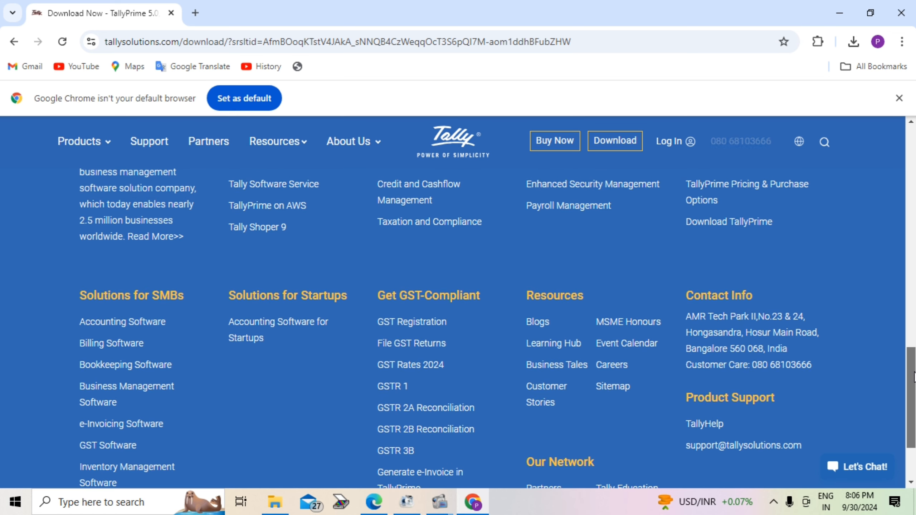
pyautogui.moveTo(914, 376); pyautogui.dragTo(908, 277)
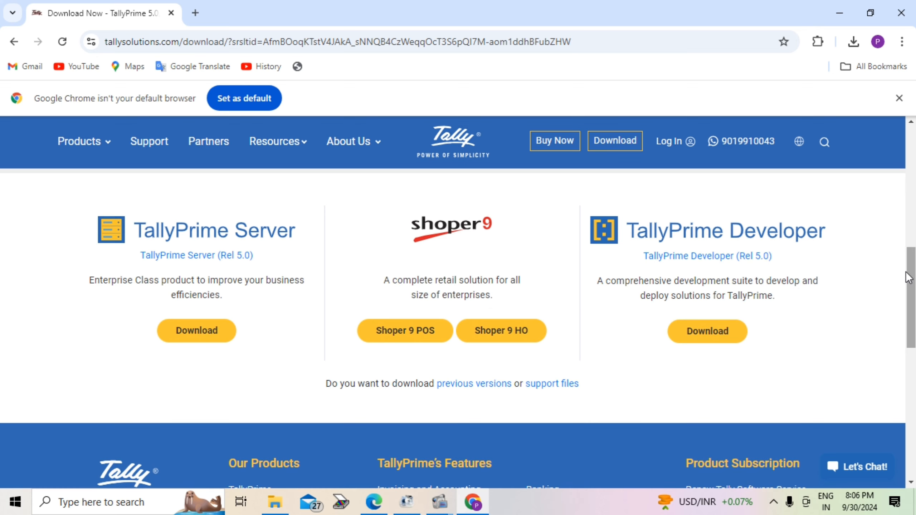
pyautogui.click(486, 385)
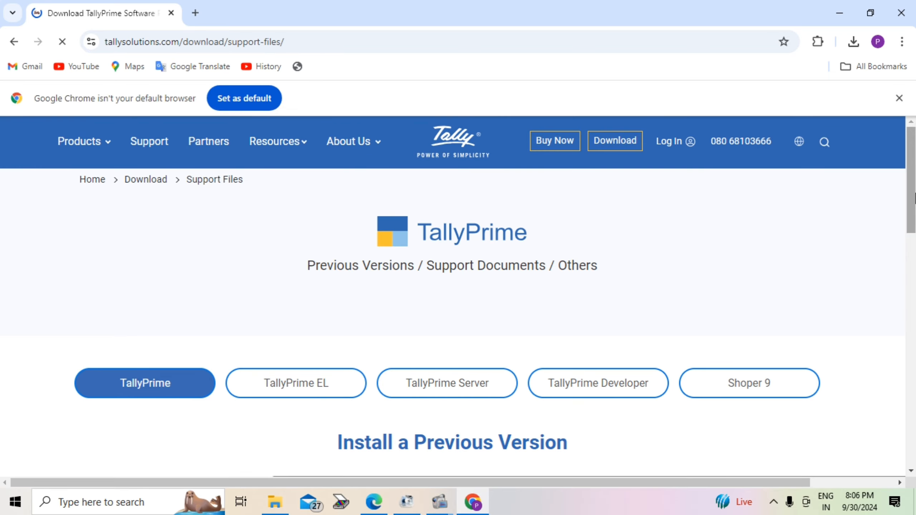
# Step: Choose TallyPrime Release 3.0.1 | 21-Jul-2023 as the previous version and download its installer
pyautogui.scroll(-5, 914, 197)
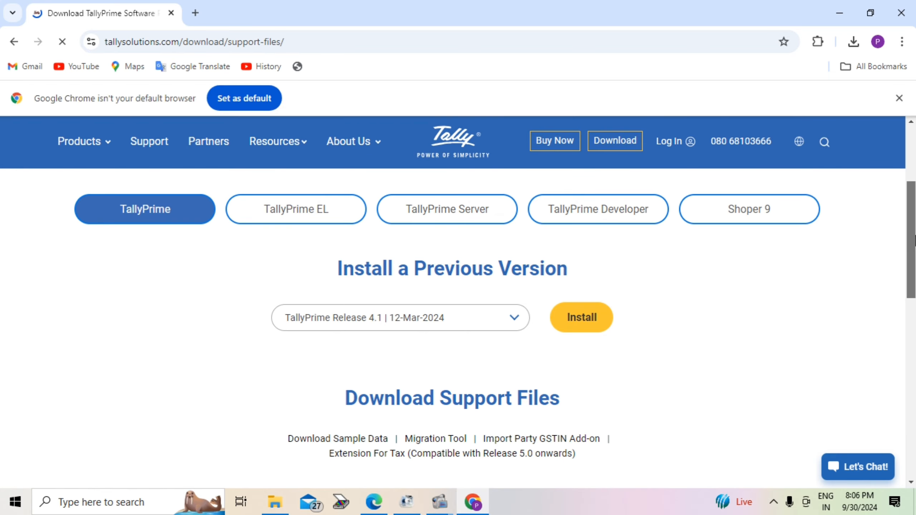
pyautogui.click(515, 314)
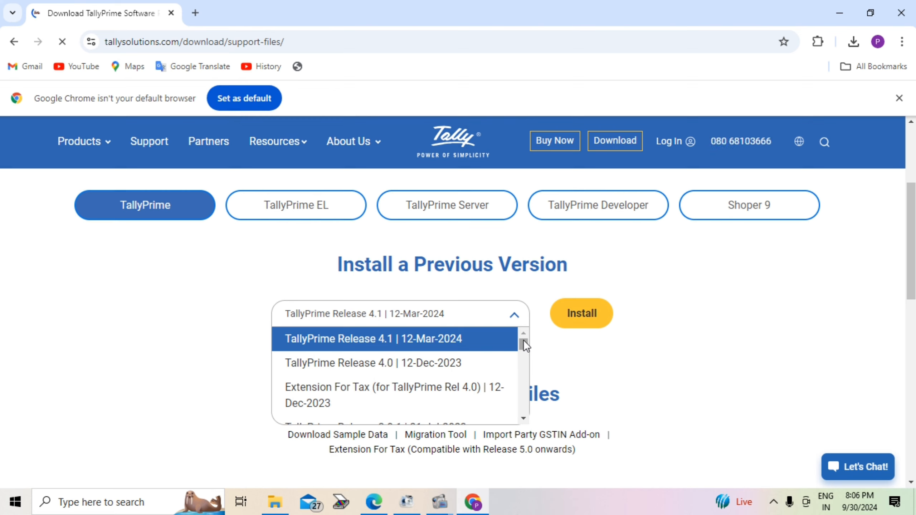
pyautogui.scroll(-2, 523, 343)
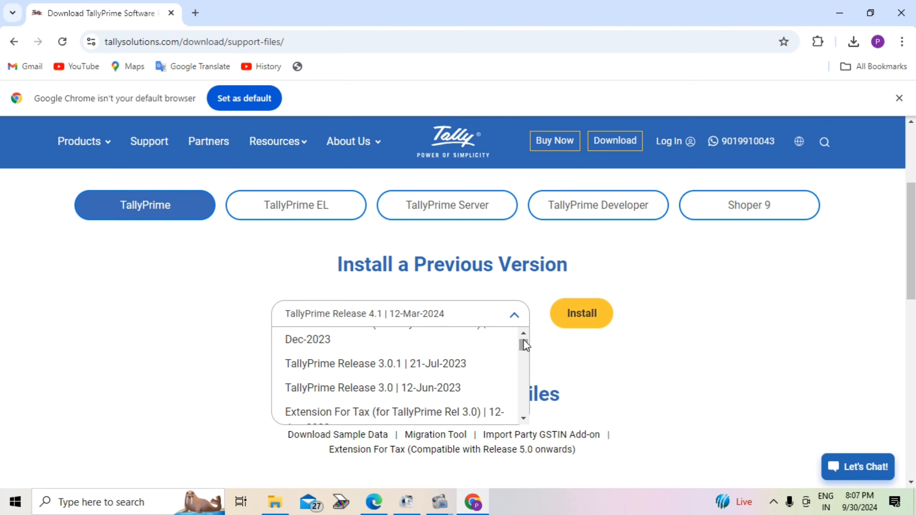
pyautogui.click(411, 364)
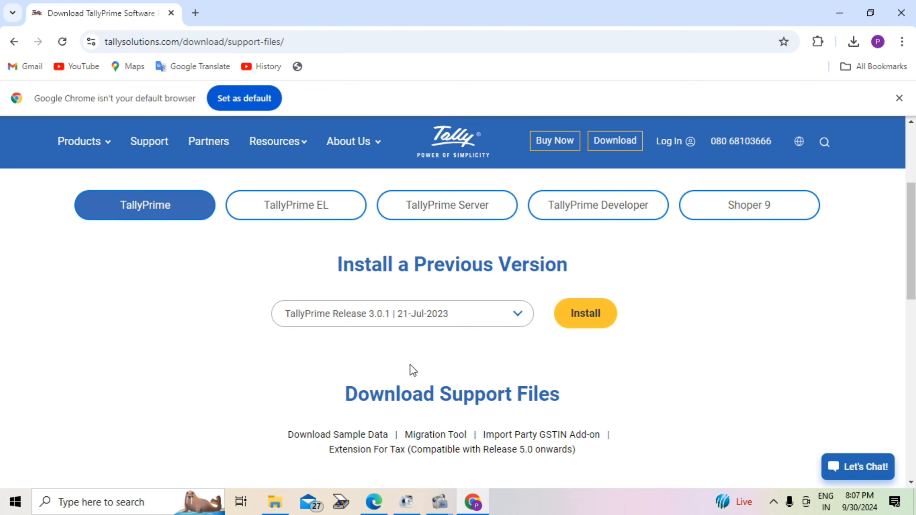
pyautogui.click(580, 307)
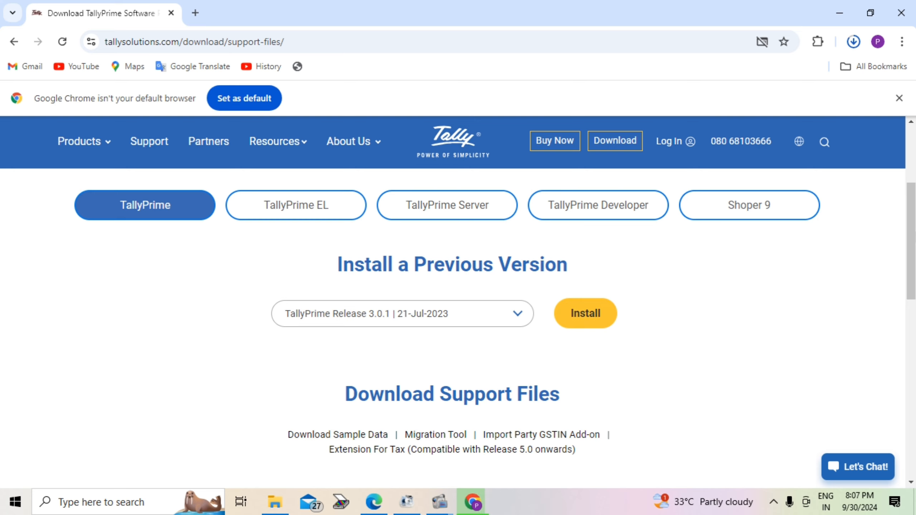
pyautogui.scroll(-10, 910, 241)
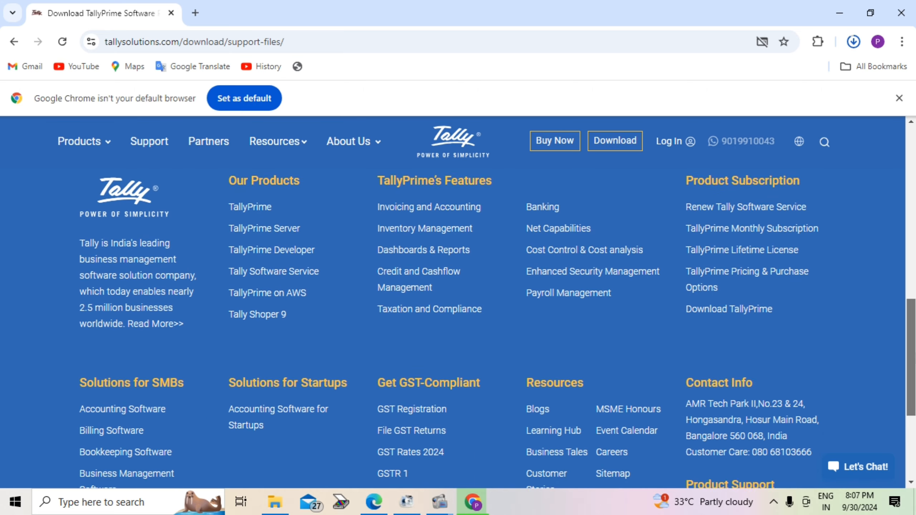
pyautogui.moveTo(912, 350); pyautogui.dragTo(910, 301)
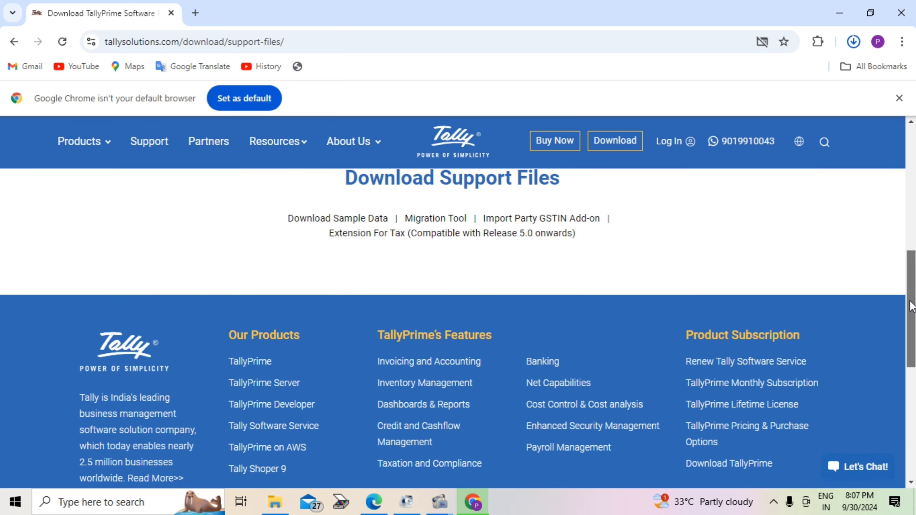
pyautogui.scroll(-2, 912, 306)
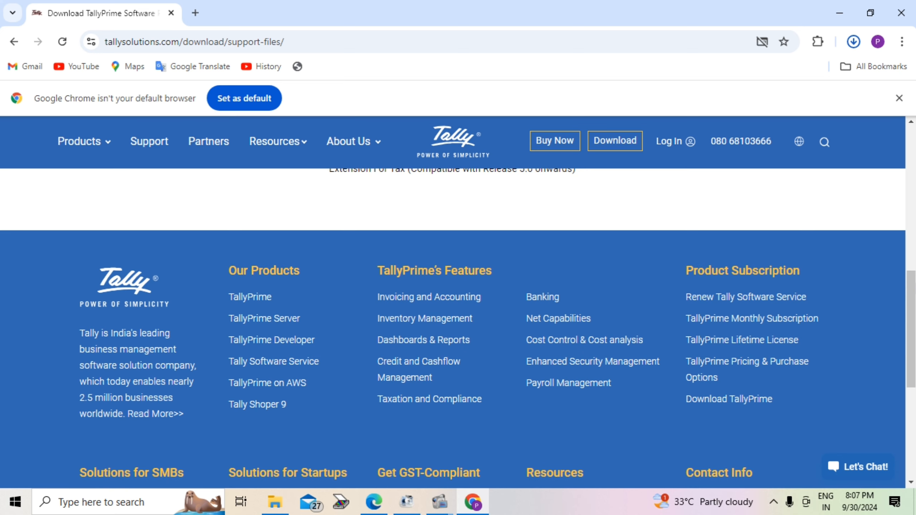
pyautogui.moveTo(914, 288); pyautogui.dragTo(915, 156)
# Step: Launch the downloaded installer setup (14).exe from the browser's recent downloads
pyautogui.moveTo(742, 82)
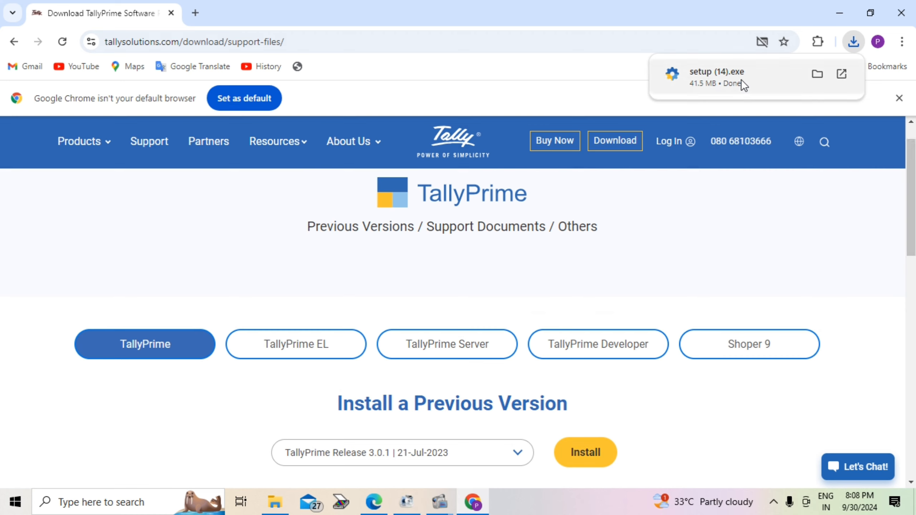
pyautogui.click(855, 33)
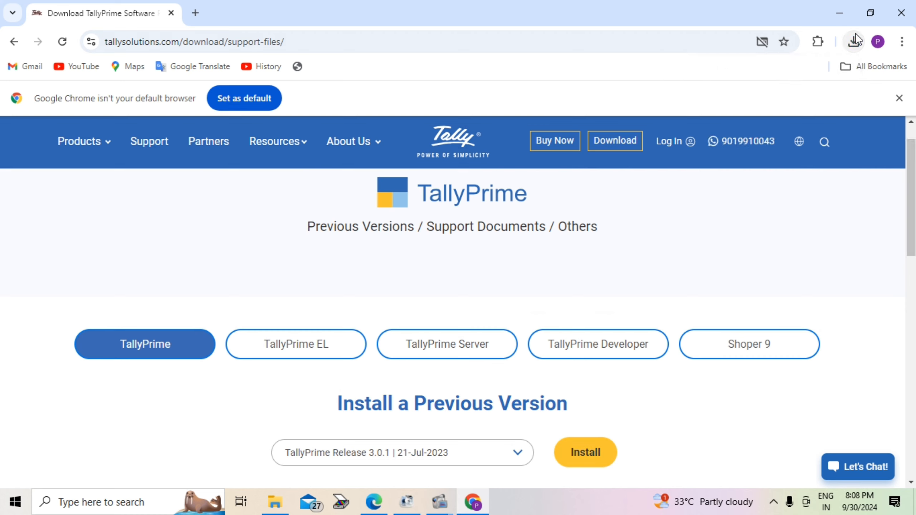
pyautogui.click(849, 41)
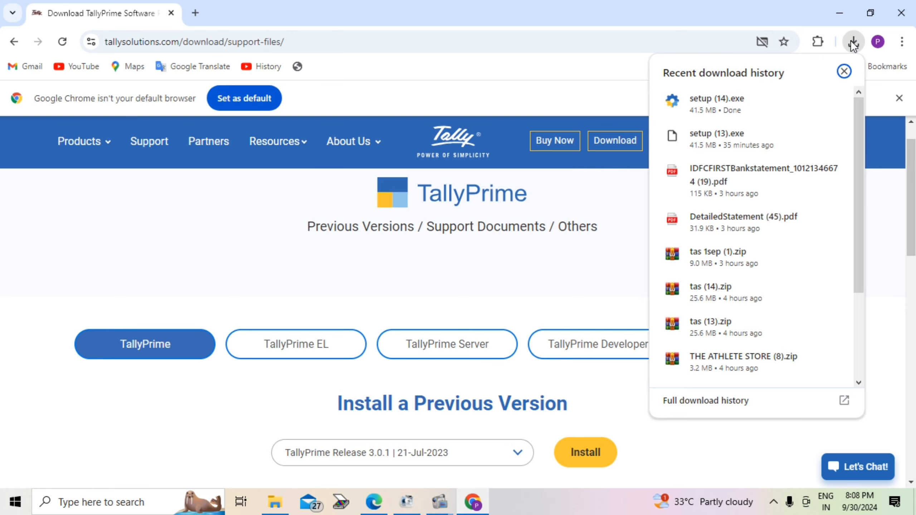
pyautogui.click(750, 99)
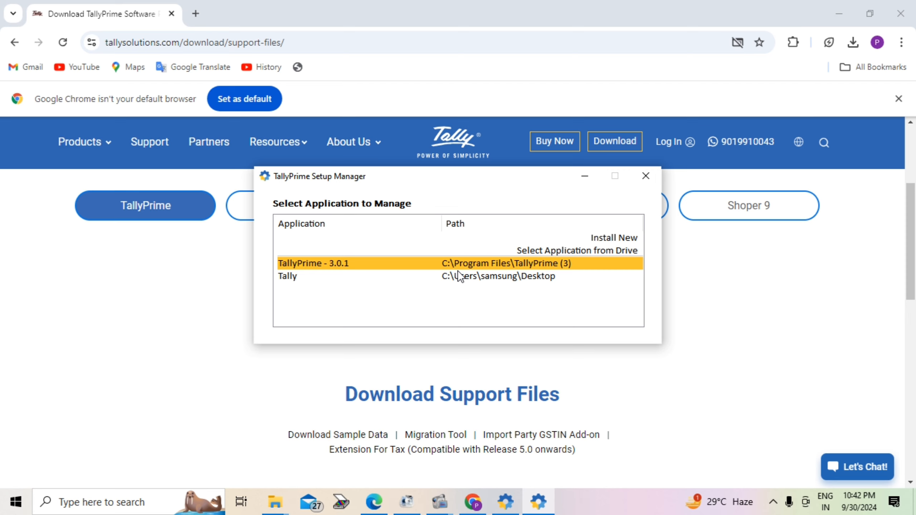
# Step: Update the existing TallyPrime 3.0.1 installation in C:\Program Files\TallyPrime (3) and start TallyPrime
pyautogui.press('Return')
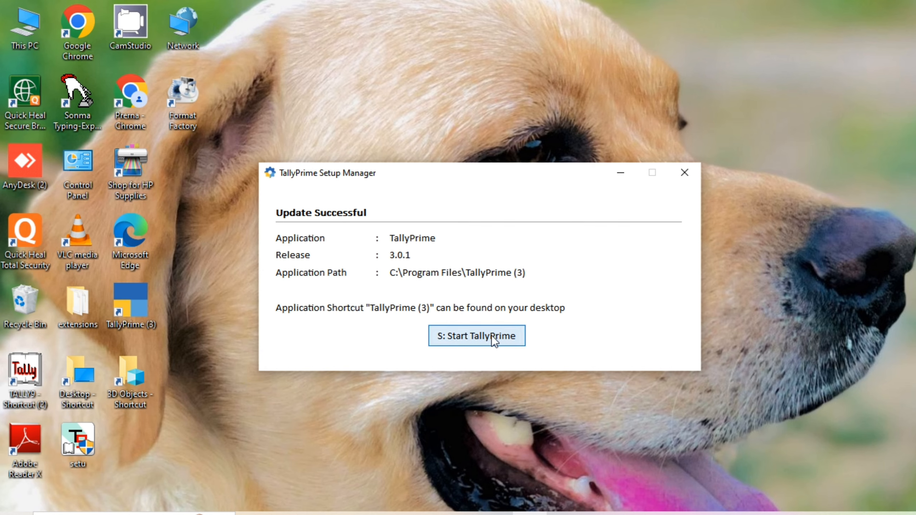
pyautogui.click(491, 337)
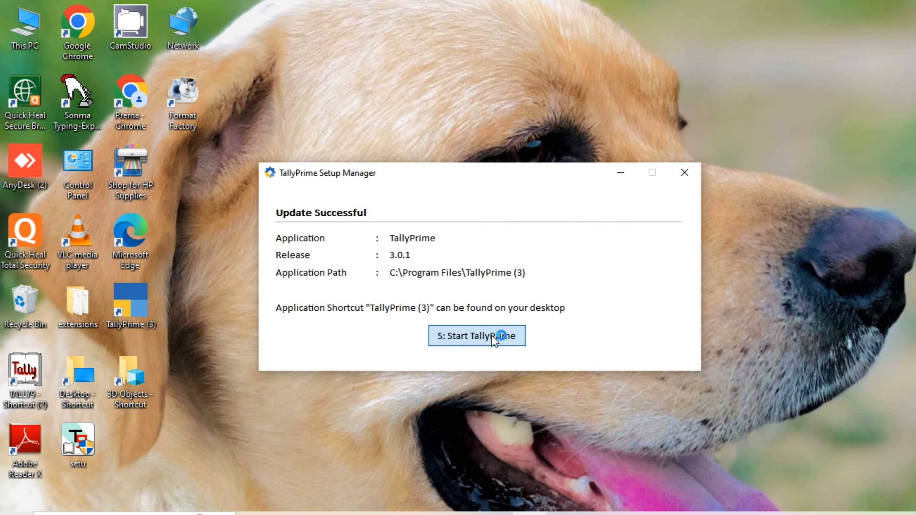
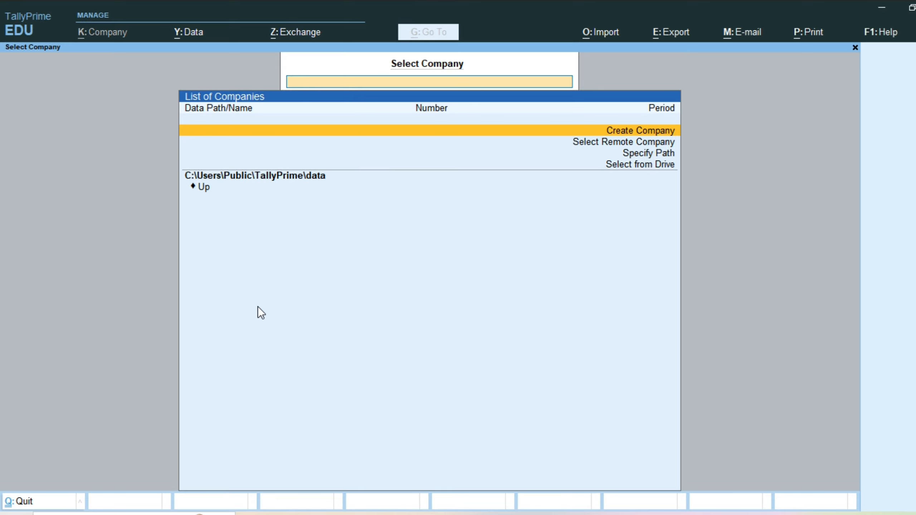
# Step: Start creating a company named BK TEXTILE PVT LTD, with the same mailing name
pyautogui.press('Return')
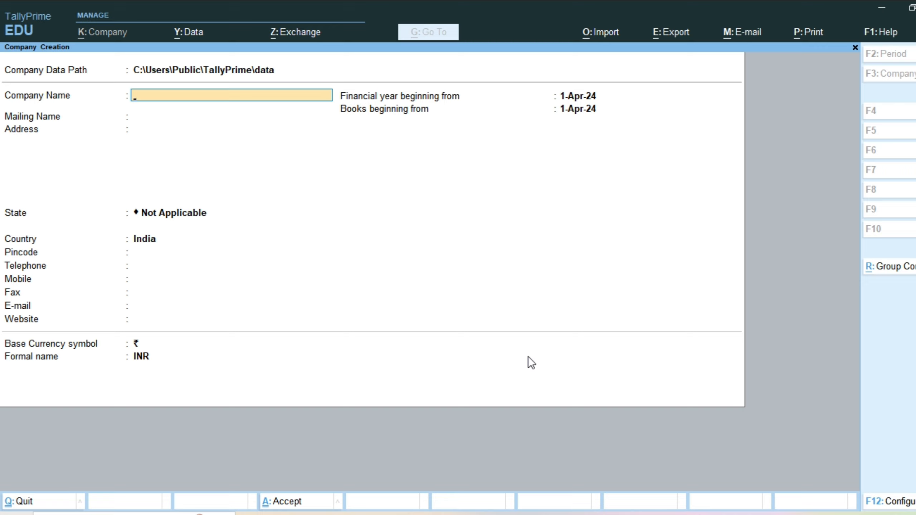
pyautogui.write('BK TEXTILE PVT LTD')
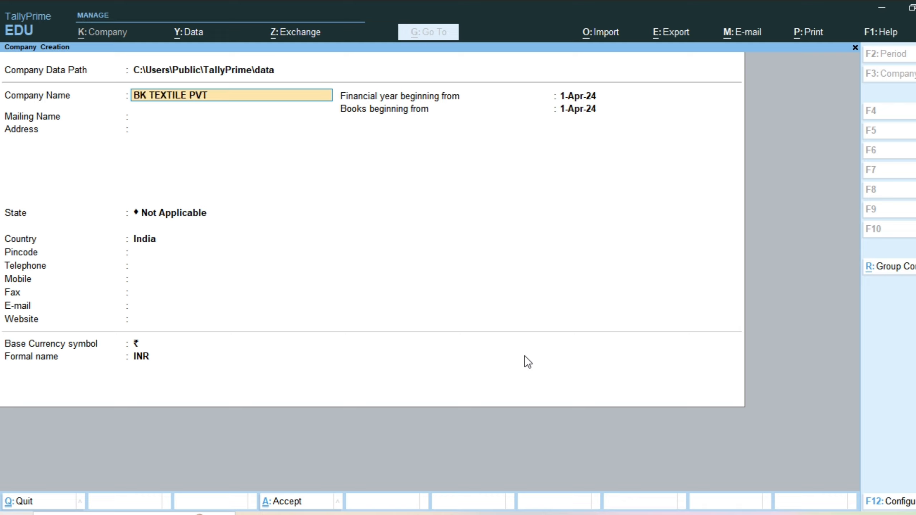
pyautogui.press('Return')
# Step: Enter the company's postal address and pincode, and select Rajasthan as the state
pyautogui.press('Return')
pyautogui.write('X')
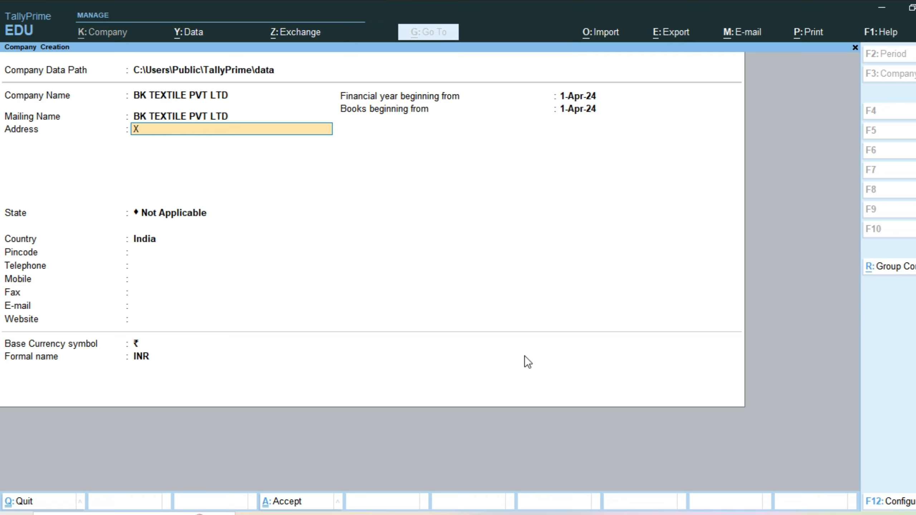
pyautogui.write('YZ, JAIPUR  562416')
pyautogui.press('Return')
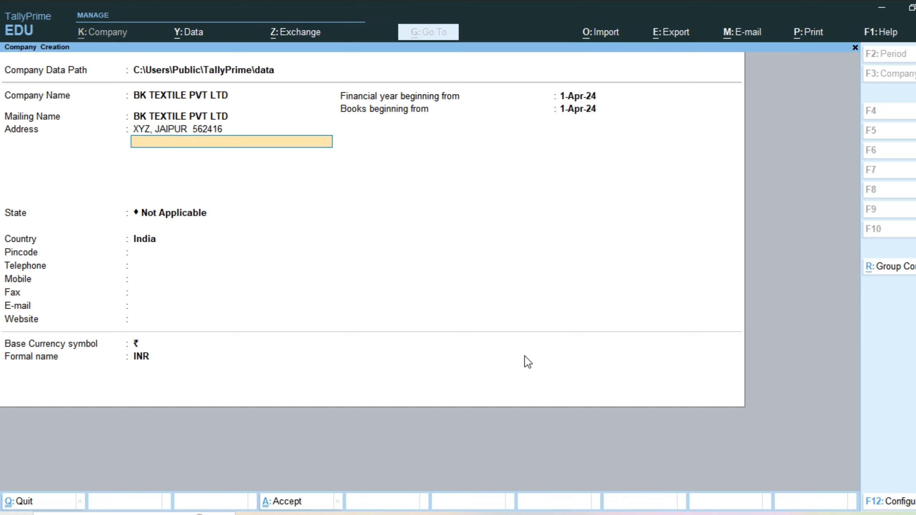
pyautogui.press('Return')
pyautogui.write('RAJ')
pyautogui.press('Return')
pyautogui.write('561234')
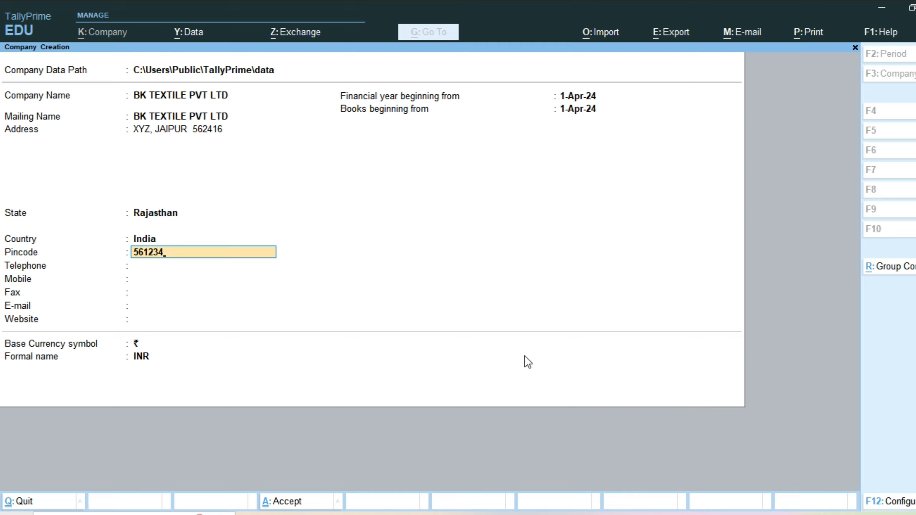
# Step: Enter the company's telephone and mobile numbers, leaving the fax number blank
pyautogui.press('Return')
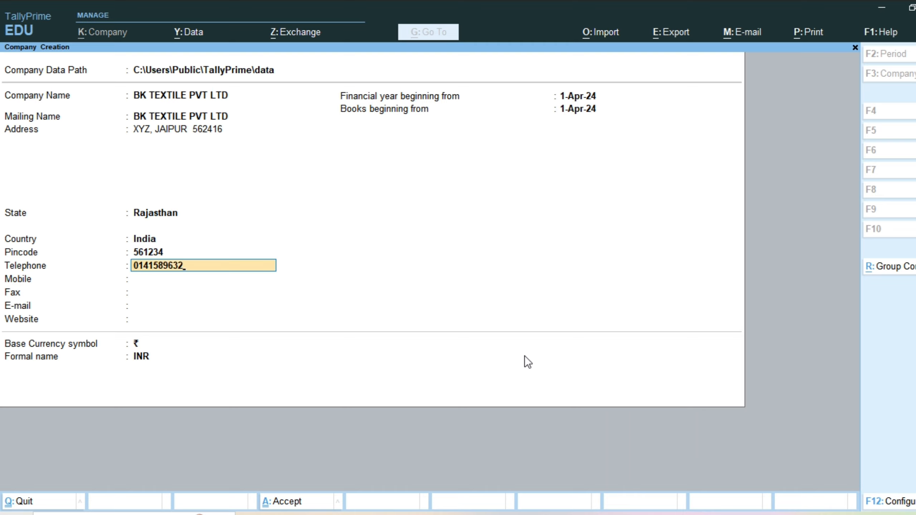
pyautogui.press('Return')
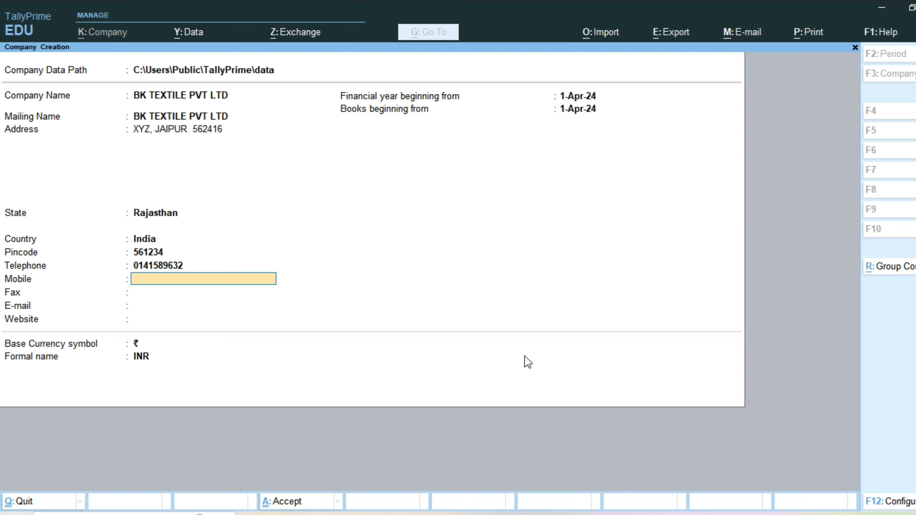
pyautogui.write('9876543210')
pyautogui.press('Return')
pyautogui.press('Return')
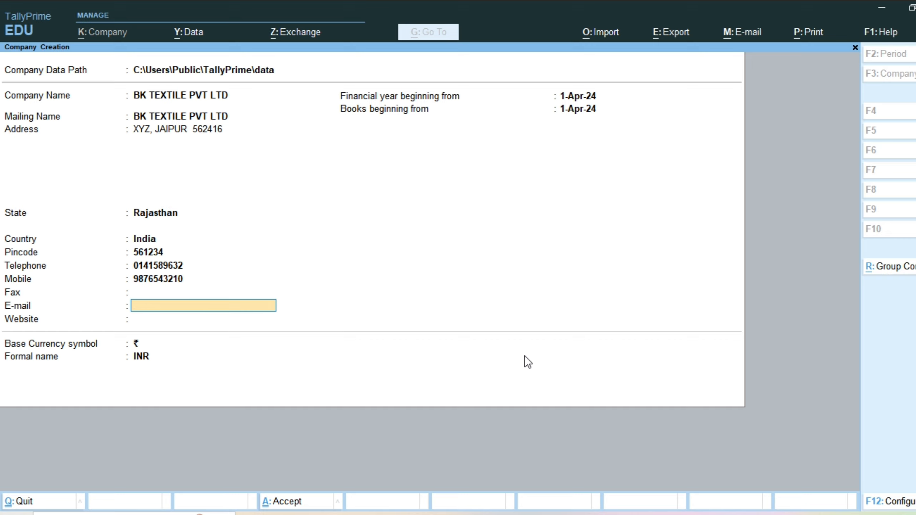
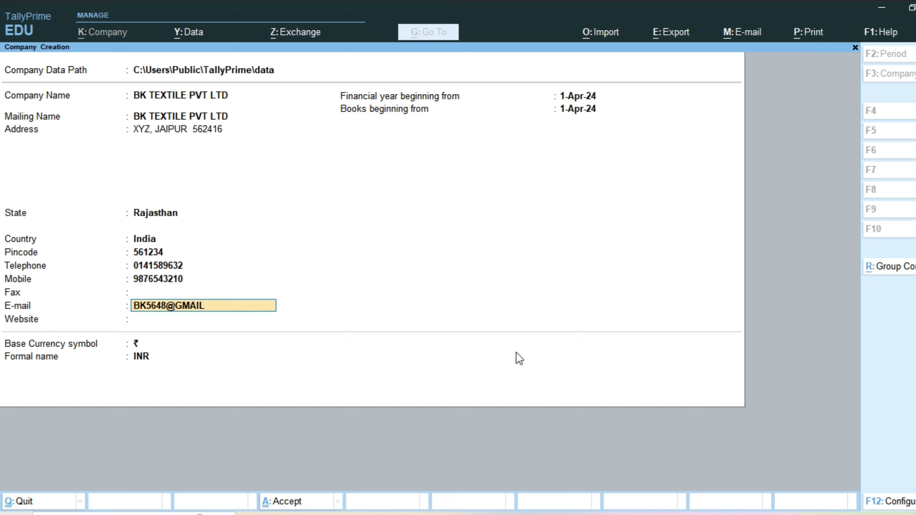
# Step: Fill in the company's e-mail address
pyautogui.press('Return')
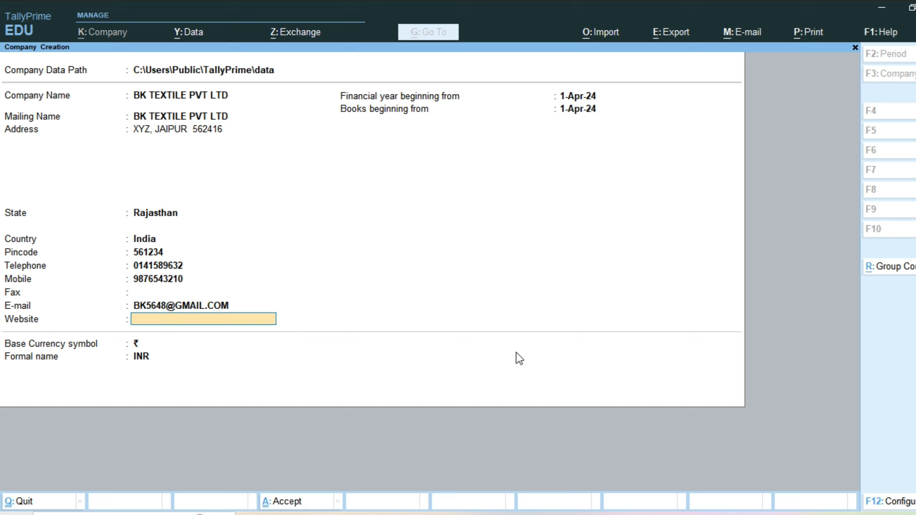
# Step: Create the company without a website, accepting ₹ INR as the base currency and 1-Apr-24 as the financial year and books start
pyautogui.press('Return')
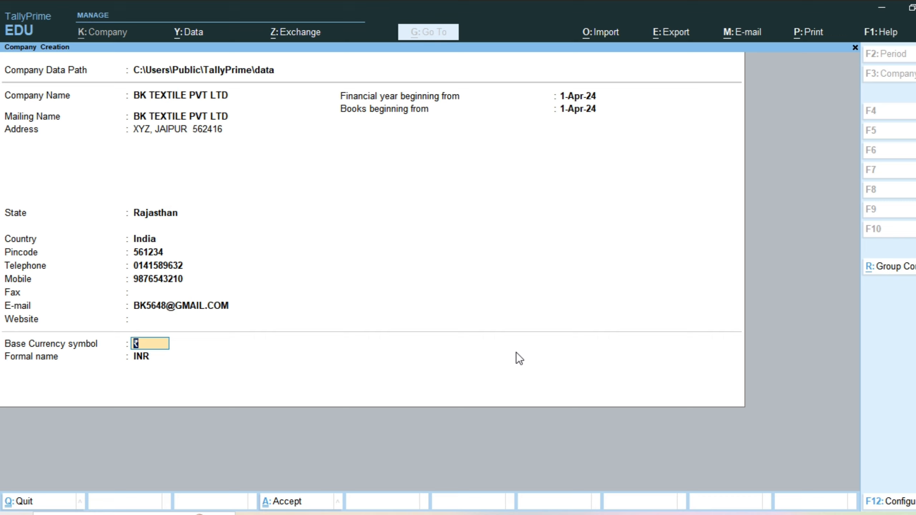
pyautogui.press('Return')
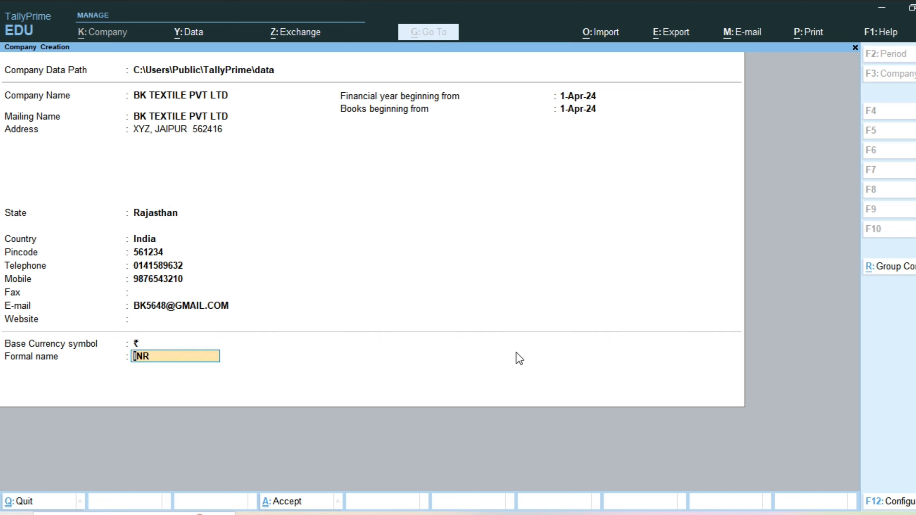
pyautogui.press('Return')
pyautogui.press('Escape')
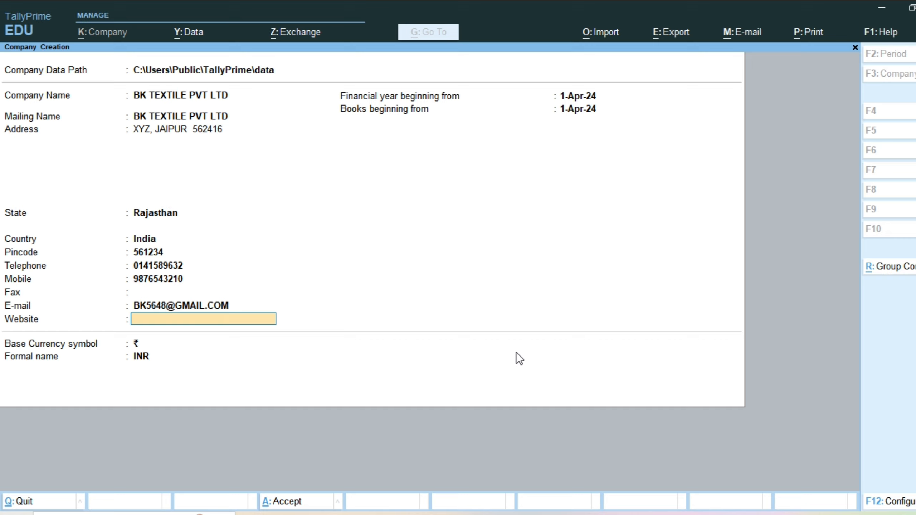
pyautogui.press('Return')
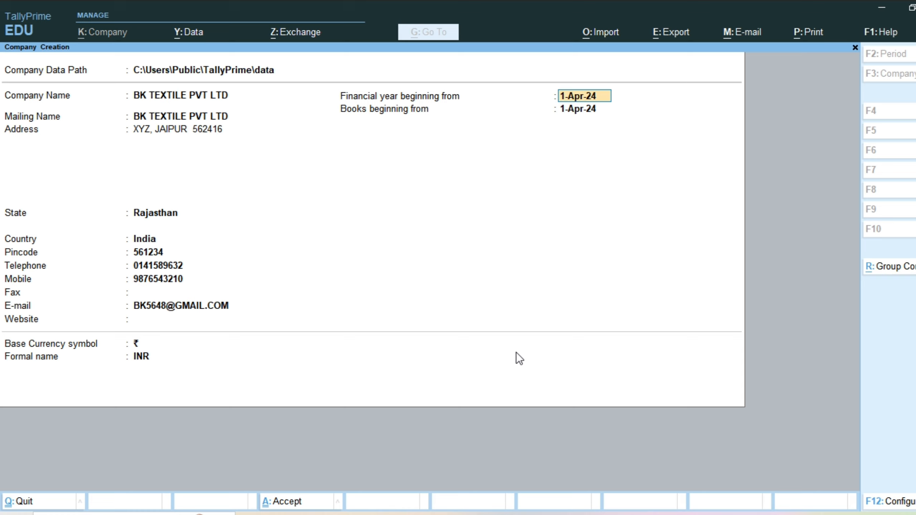
pyautogui.press('Return')
pyautogui.press('Return')
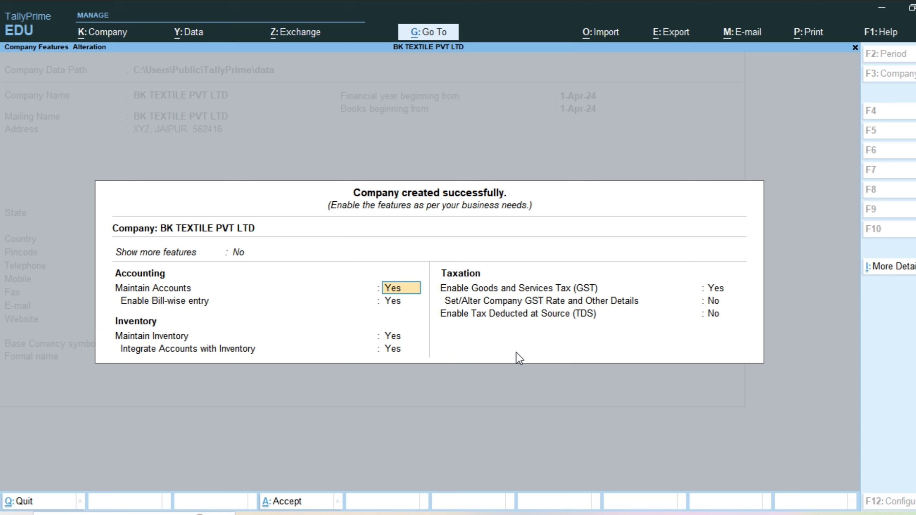
# Step: Accept Yes for accounts, bill-wise entry and inventory in the company features, and open the GST registration details
pyautogui.press('Return')
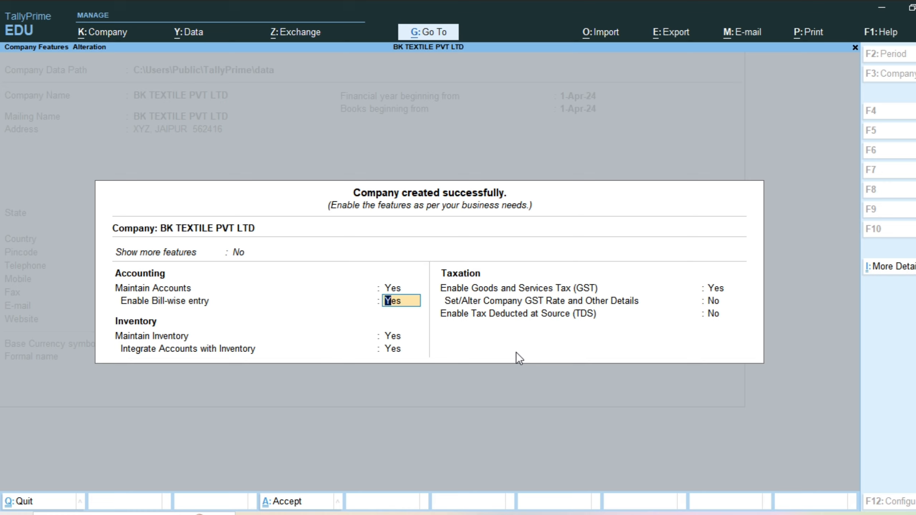
pyautogui.press('Return')
pyautogui.press('Return')
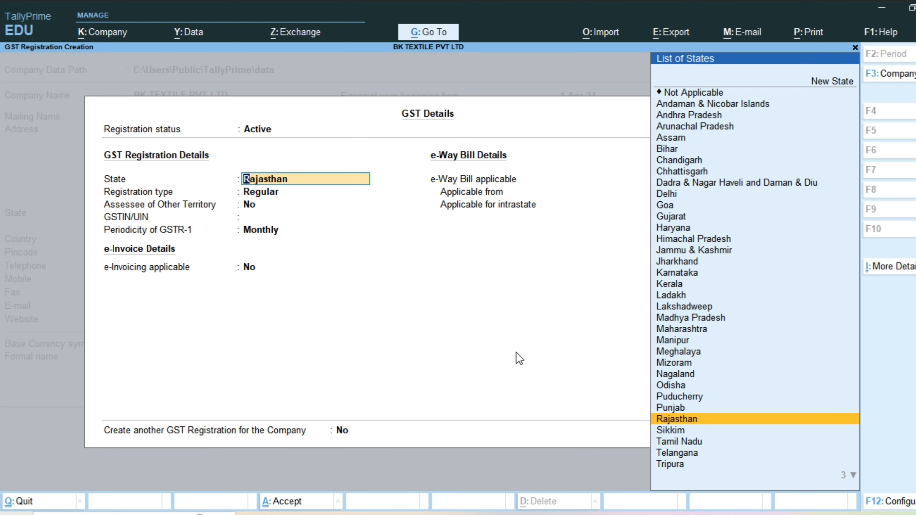
# Step: Set the GST registration to state Rajasthan and type Regular, with Assessee of Other Territory as No
pyautogui.press('Return')
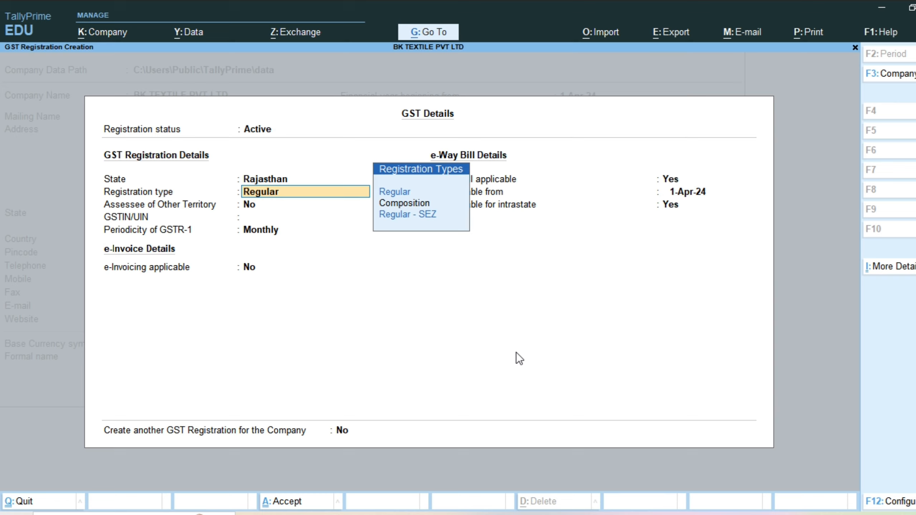
pyautogui.press('Return')
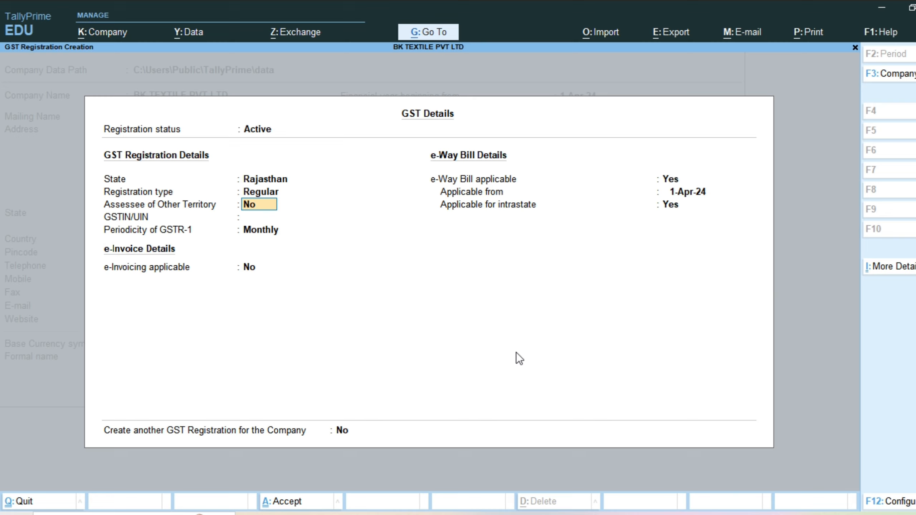
pyautogui.press('Return')
pyautogui.press('BackSpace')
pyautogui.press('Return')
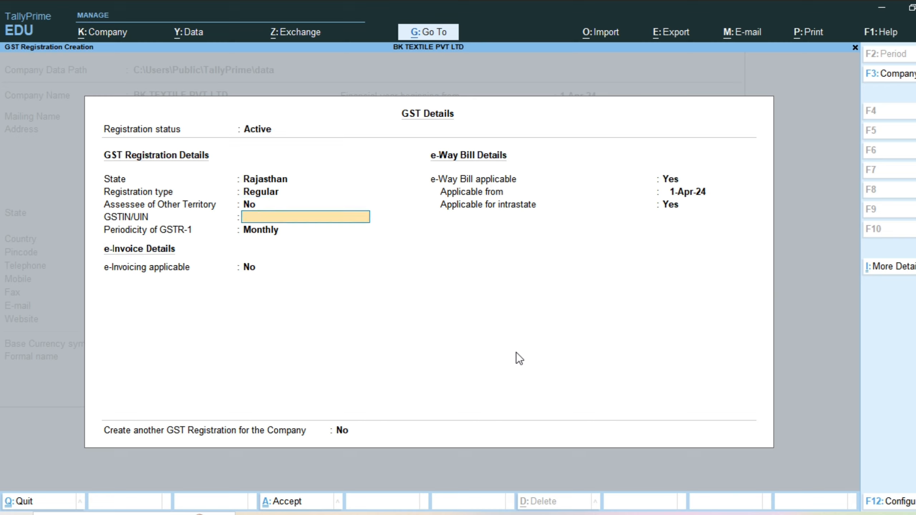
# Step: Enter the company's GSTIN/UIN in the GST registration details
pyautogui.write('08DSFSADG256')
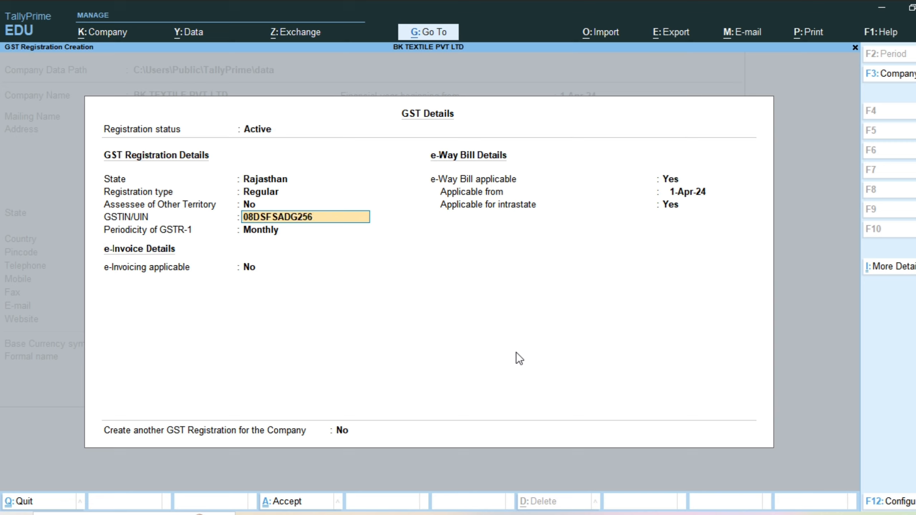
pyautogui.write('A')
pyautogui.press('Return')
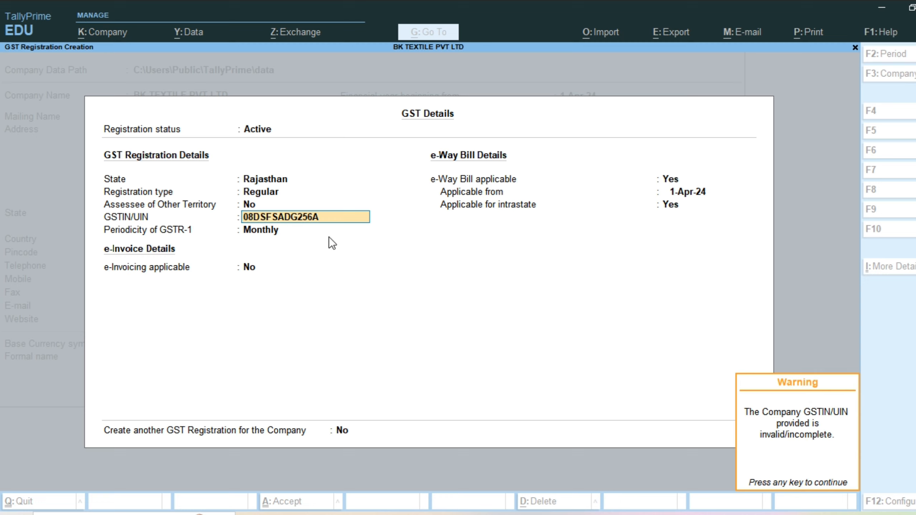
pyautogui.press('Return')
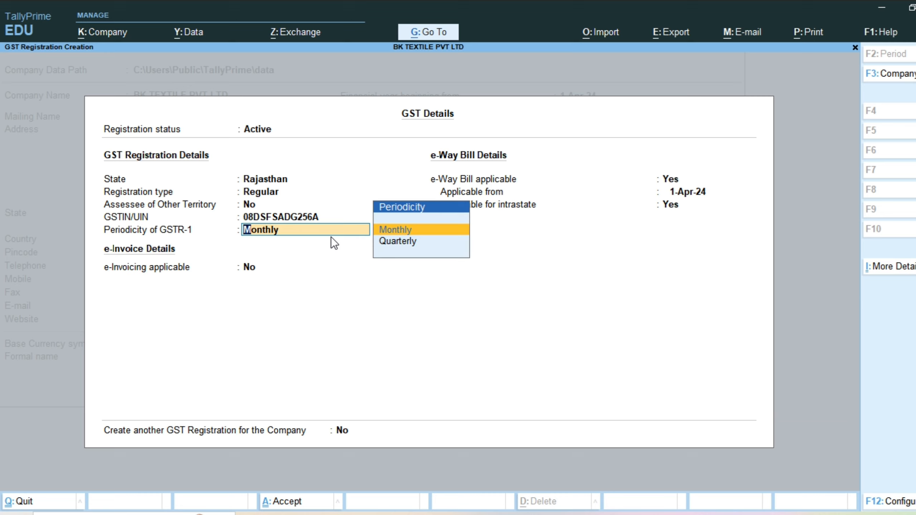
# Step: Choose Monthly as the periodicity of GSTR-1 and No for e-Invoicing applicable
pyautogui.press('Return')
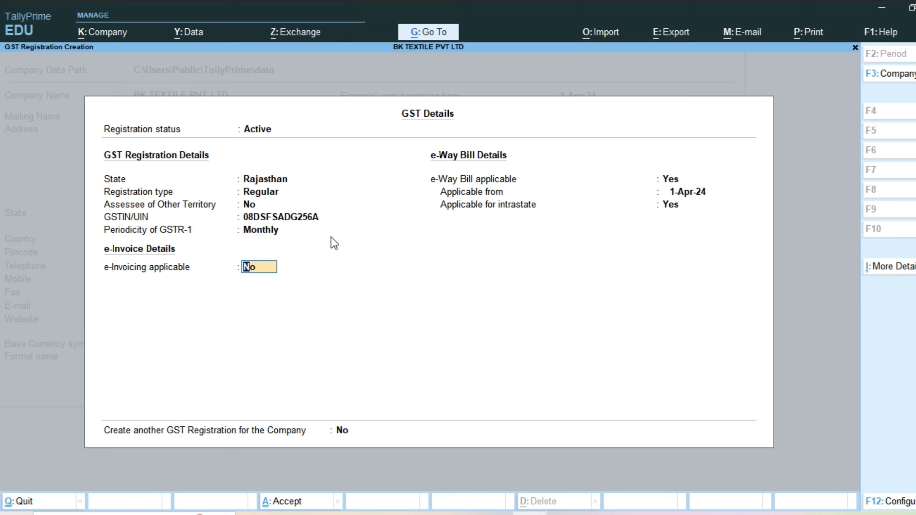
pyautogui.press('BackSpace')
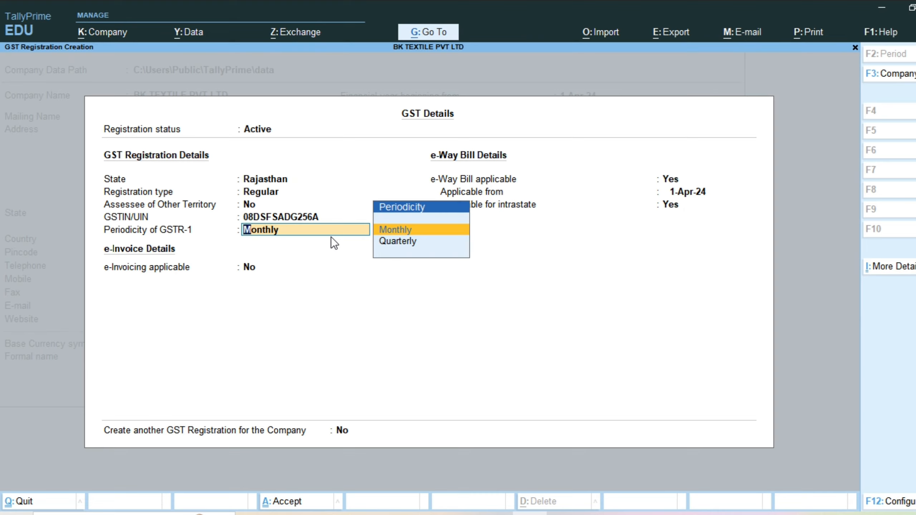
pyautogui.press('Return')
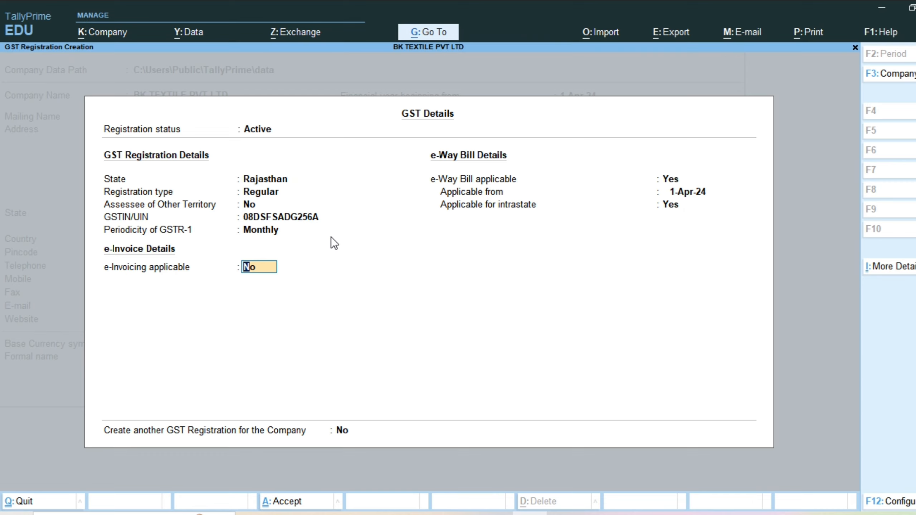
pyautogui.press('BackSpace')
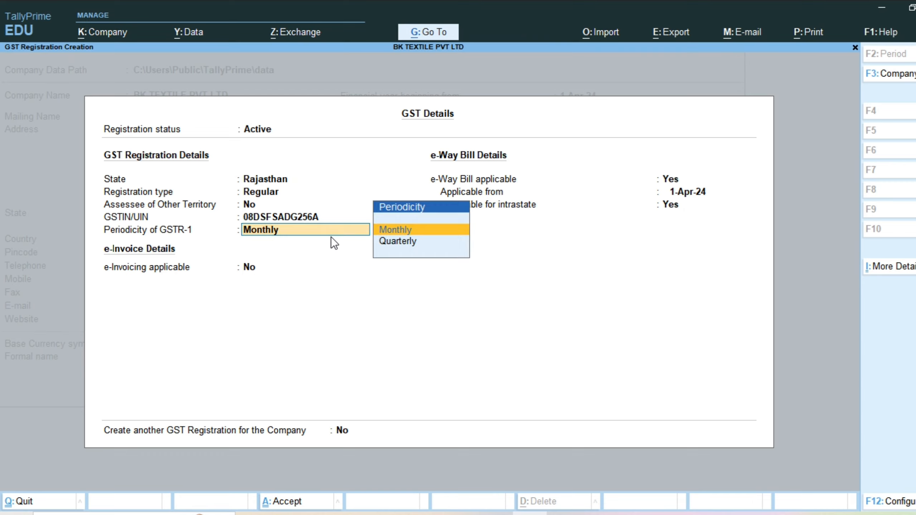
pyautogui.press('Return')
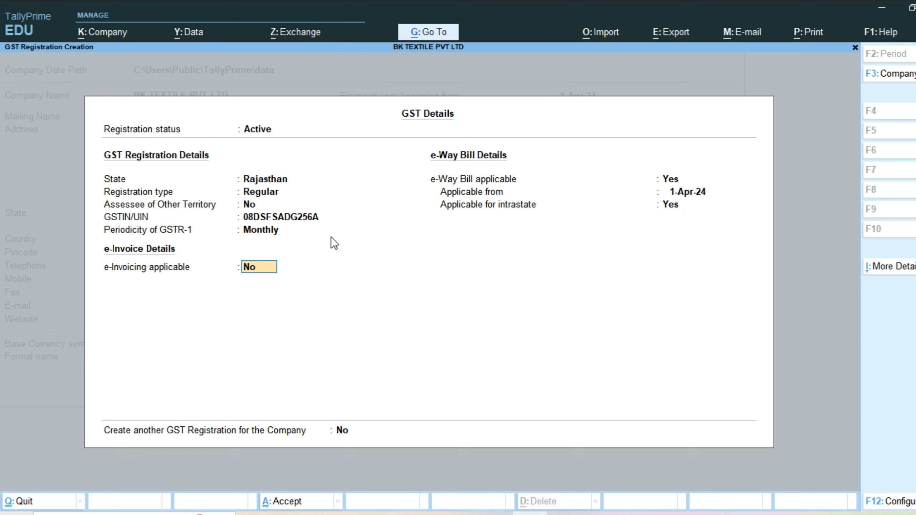
pyautogui.press('Return')
pyautogui.press('Return')
pyautogui.press('Return')
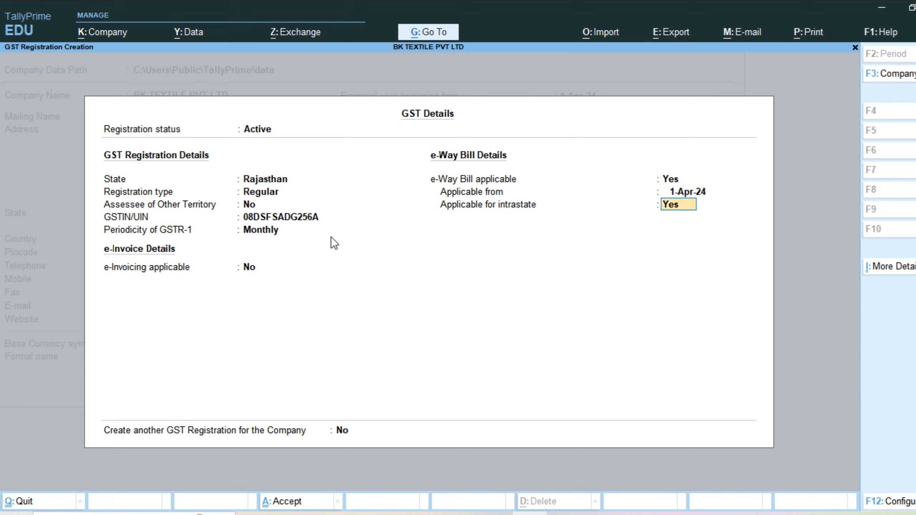
pyautogui.press('BackSpace')
pyautogui.press('BackSpace')
pyautogui.press('Return')
pyautogui.press('Return')
pyautogui.press('BackSpace')
pyautogui.press('BackSpace')
pyautogui.press('Return')
pyautogui.press('Return')
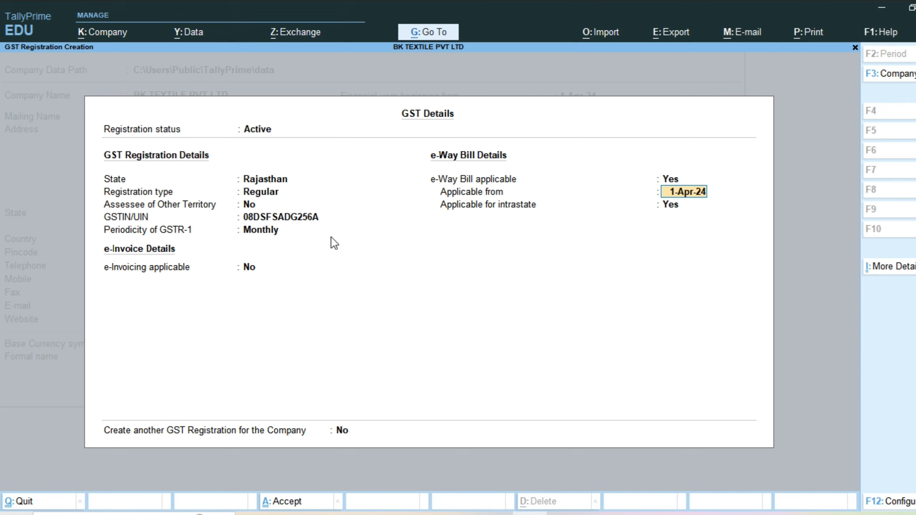
pyautogui.press('BackSpace')
pyautogui.press('BackSpace')
pyautogui.press('Return')
pyautogui.press('Return')
pyautogui.press('BackSpace')
pyautogui.press('BackSpace')
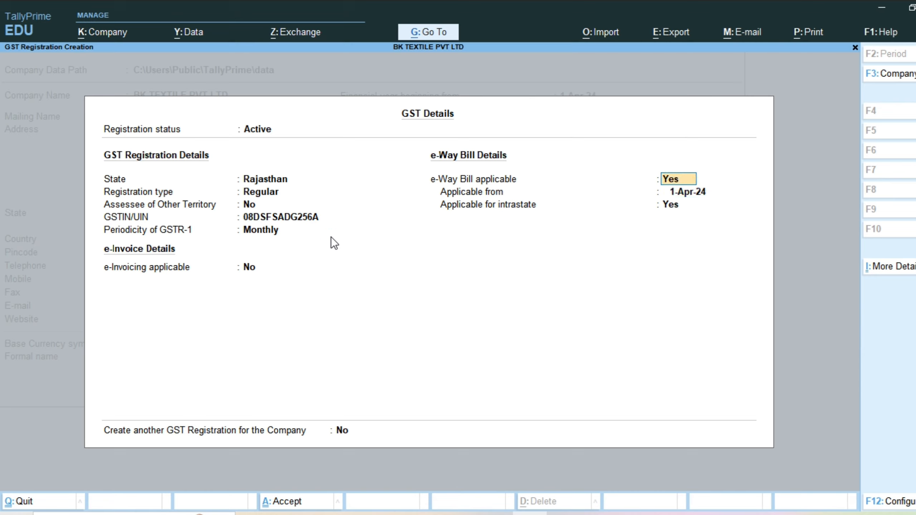
pyautogui.press('Return')
pyautogui.press('BackSpace')
pyautogui.press('Return')
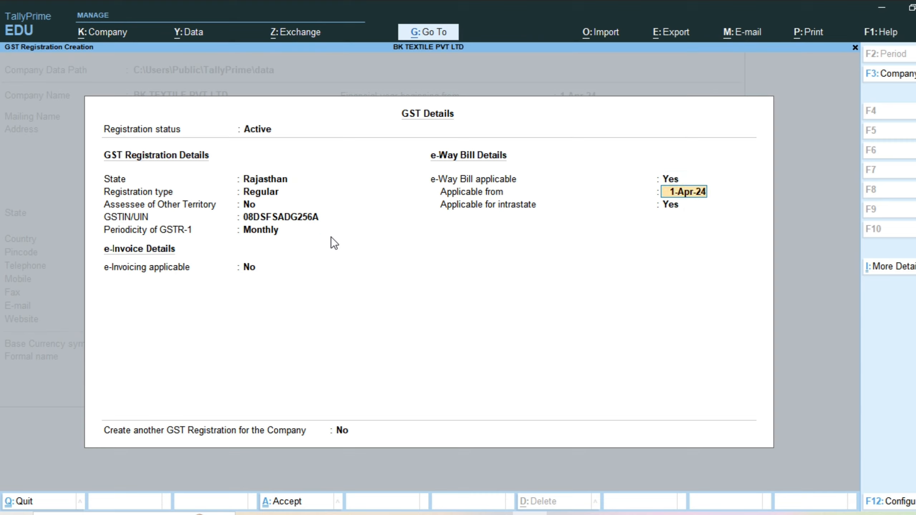
pyautogui.press('Return')
pyautogui.press('BackSpace')
pyautogui.press('BackSpace')
pyautogui.press('Return')
pyautogui.press('Return')
pyautogui.press('BackSpace')
pyautogui.press('BackSpace')
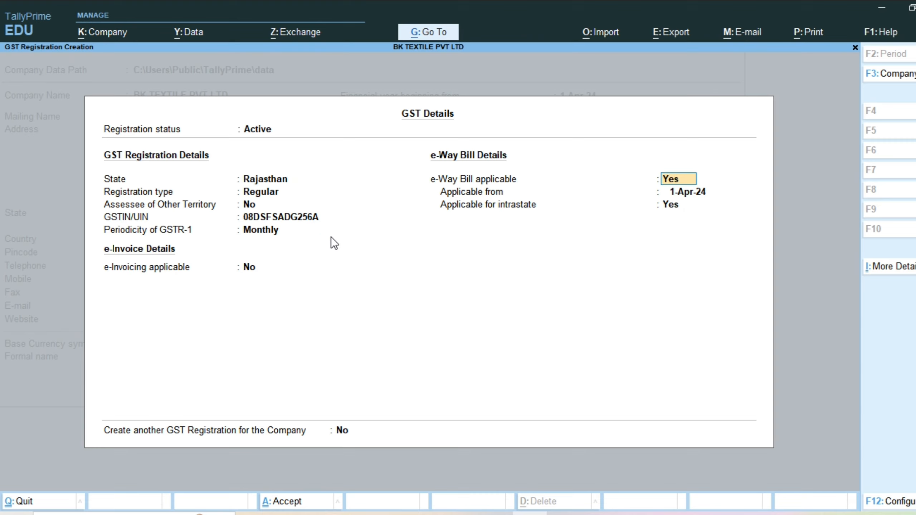
pyautogui.press('Return')
pyautogui.press('Return')
pyautogui.press('BackSpace')
pyautogui.press('BackSpace')
pyautogui.press('Return')
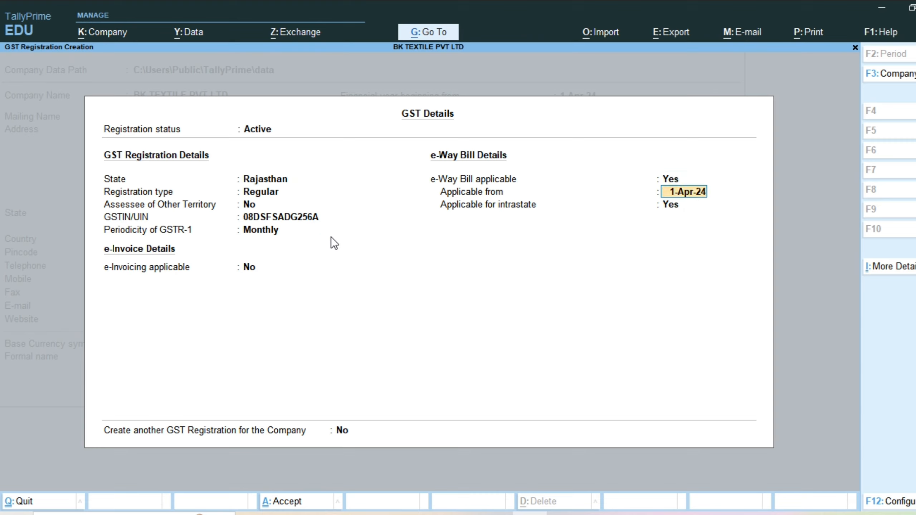
pyautogui.press('Return')
pyautogui.press('BackSpace')
pyautogui.press('BackSpace')
pyautogui.press('Return')
pyautogui.press('BackSpace')
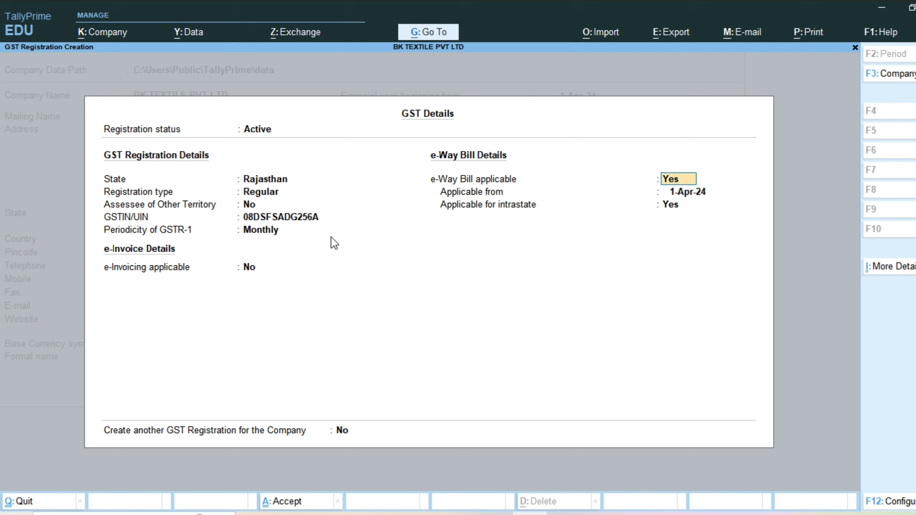
pyautogui.press('Return')
pyautogui.press('Return')
pyautogui.press('BackSpace')
pyautogui.press('BackSpace')
pyautogui.press('Return')
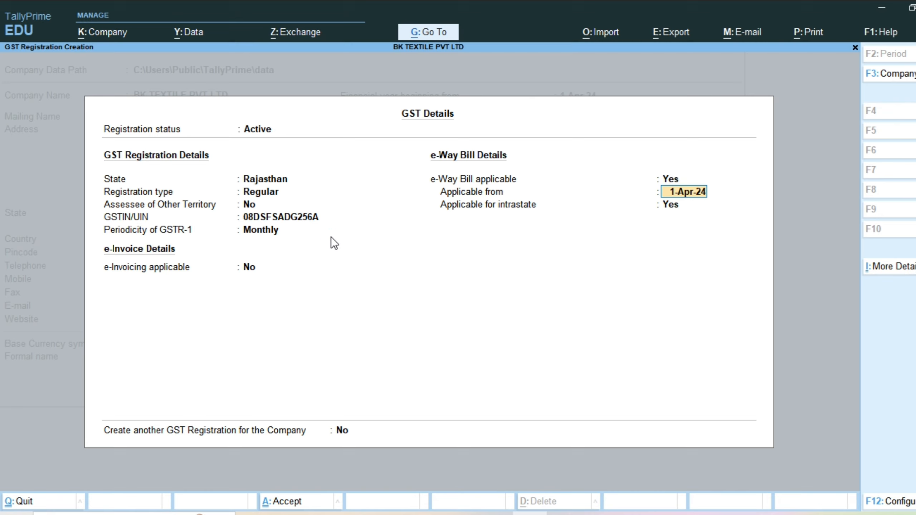
pyautogui.press('Return')
pyautogui.press('BackSpace')
pyautogui.press('BackSpace')
pyautogui.press('Return')
pyautogui.press('Return')
pyautogui.press('BackSpace')
pyautogui.press('BackSpace')
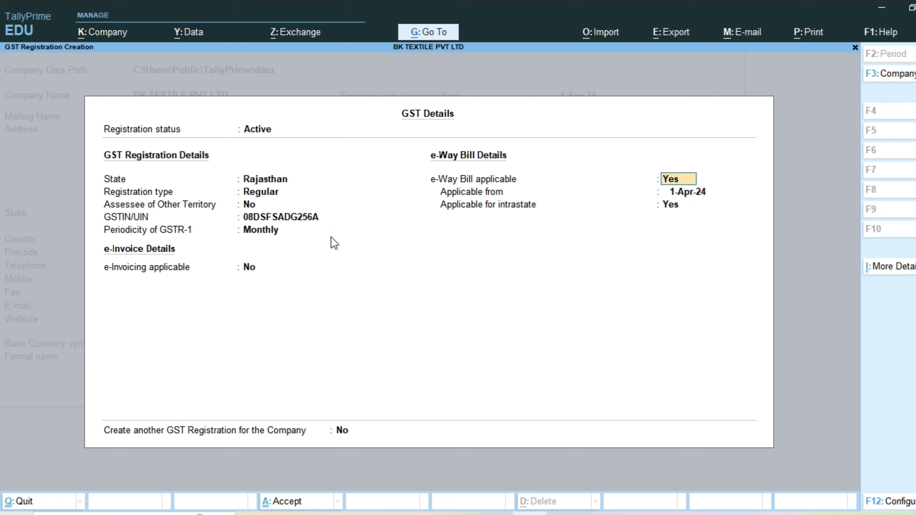
pyautogui.press('Return')
pyautogui.press('Return')
pyautogui.press('BackSpace')
pyautogui.press('BackSpace')
pyautogui.press('Return')
pyautogui.press('Return')
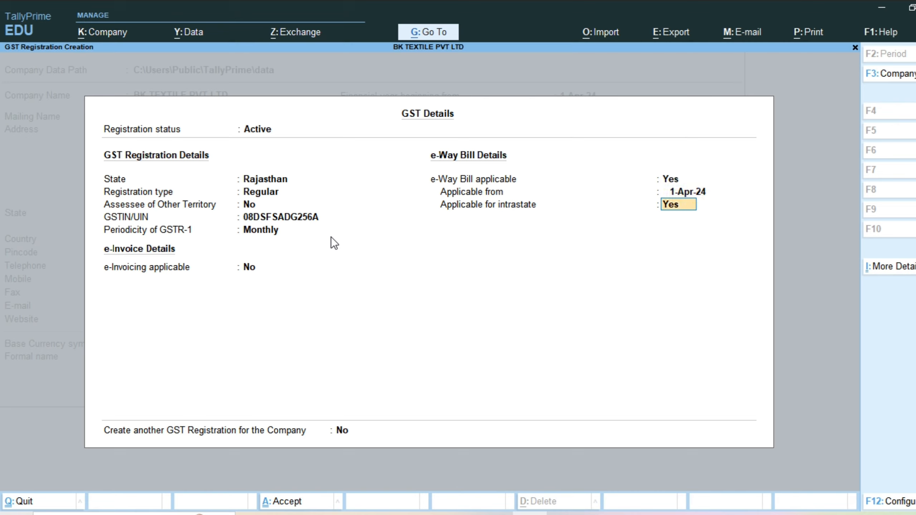
pyautogui.press('BackSpace')
pyautogui.press('BackSpace')
pyautogui.press('Return')
pyautogui.press('BackSpace')
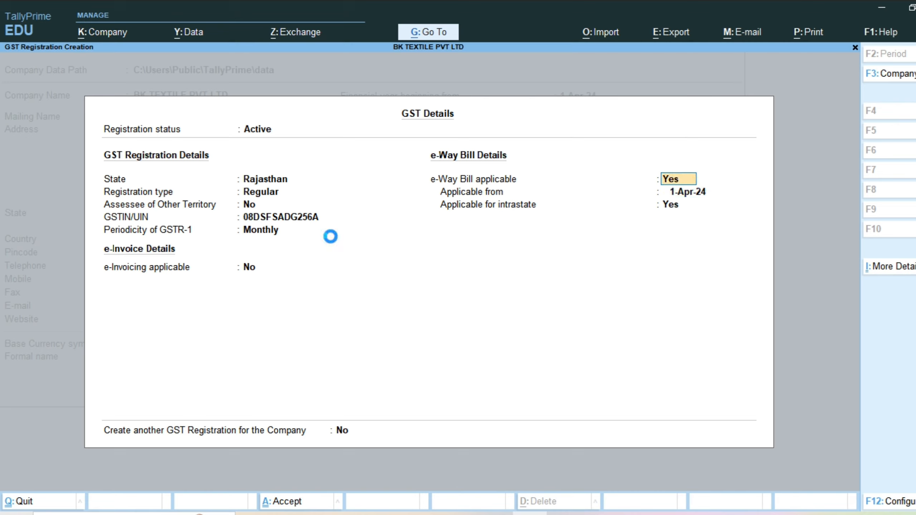
pyautogui.press('Return')
pyautogui.press('Return')
pyautogui.press('BackSpace')
pyautogui.press('BackSpace')
pyautogui.press('Return')
pyautogui.press('Return')
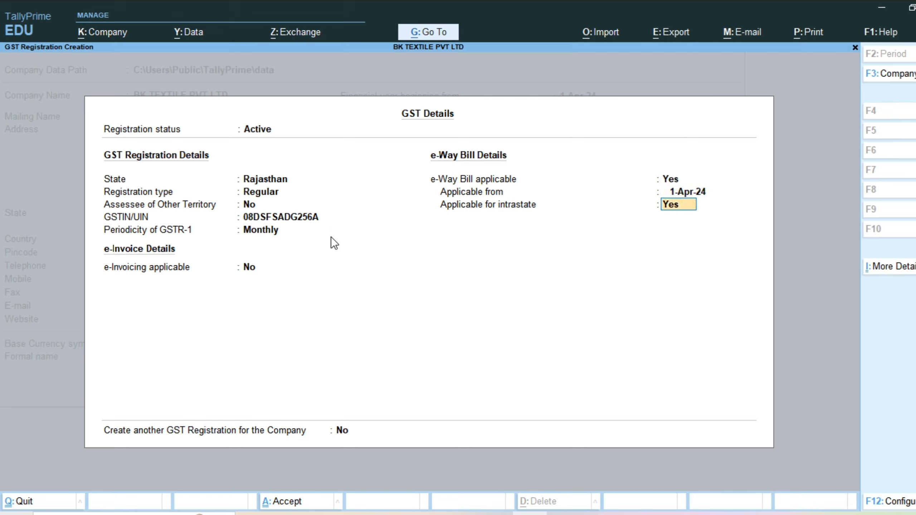
pyautogui.press('BackSpace')
pyautogui.press('BackSpace')
pyautogui.press('Return')
pyautogui.press('Return')
pyautogui.press('BackSpace')
pyautogui.press('BackSpace')
pyautogui.press('Return')
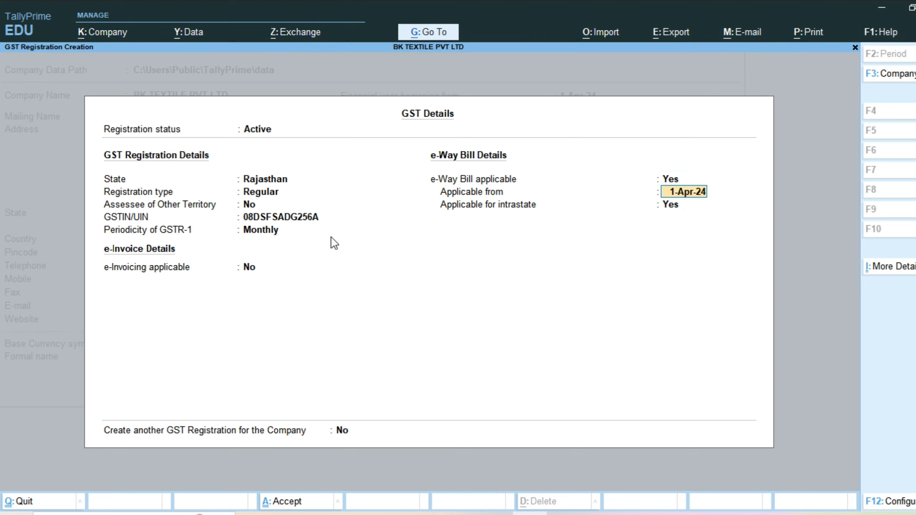
pyautogui.press('Return')
pyautogui.press('BackSpace')
pyautogui.press('BackSpace')
pyautogui.press('Return')
pyautogui.press('BackSpace')
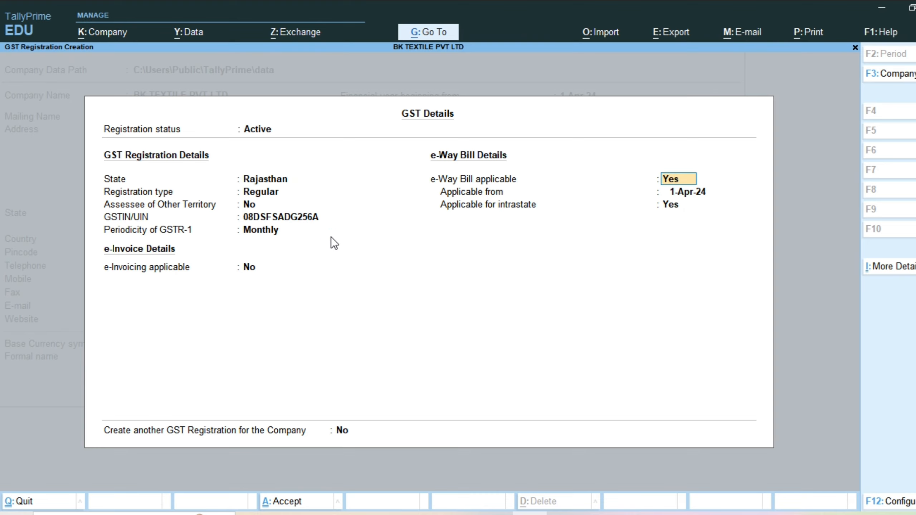
pyautogui.press('Return')
pyautogui.press('Return')
pyautogui.press('BackSpace')
pyautogui.press('BackSpace')
pyautogui.press('Return')
pyautogui.press('Return')
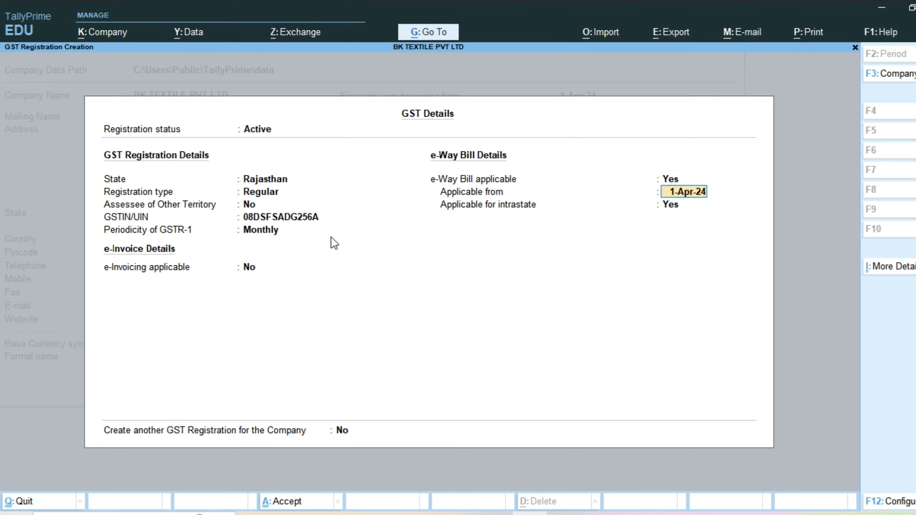
pyautogui.press('BackSpace')
pyautogui.press('BackSpace')
# Step: Accept e-Way Bill applicable as Yes from 1-Apr-24, also for intrastate, and save the GST registration details
pyautogui.press('Return')
pyautogui.press('Return')
pyautogui.press('BackSpace')
pyautogui.press('BackSpace')
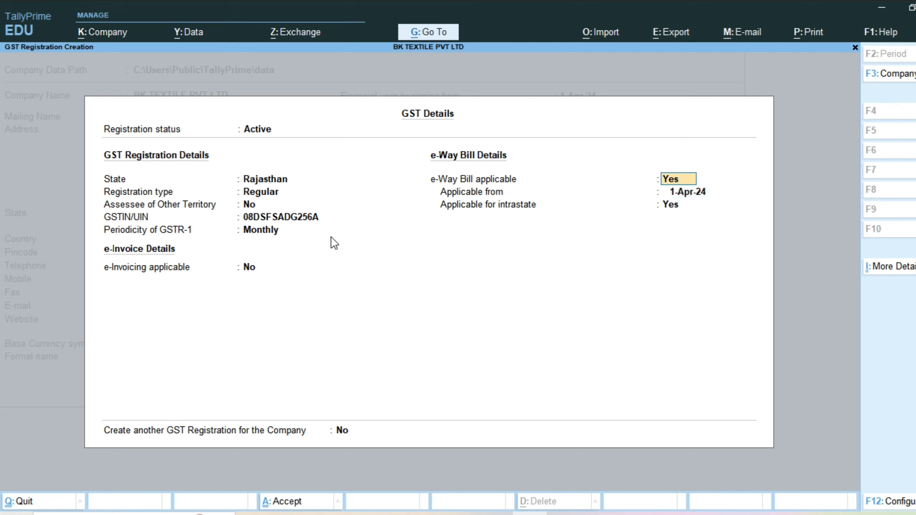
pyautogui.press('Return')
pyautogui.press('Return')
pyautogui.press('BackSpace')
pyautogui.press('BackSpace')
pyautogui.press('Return')
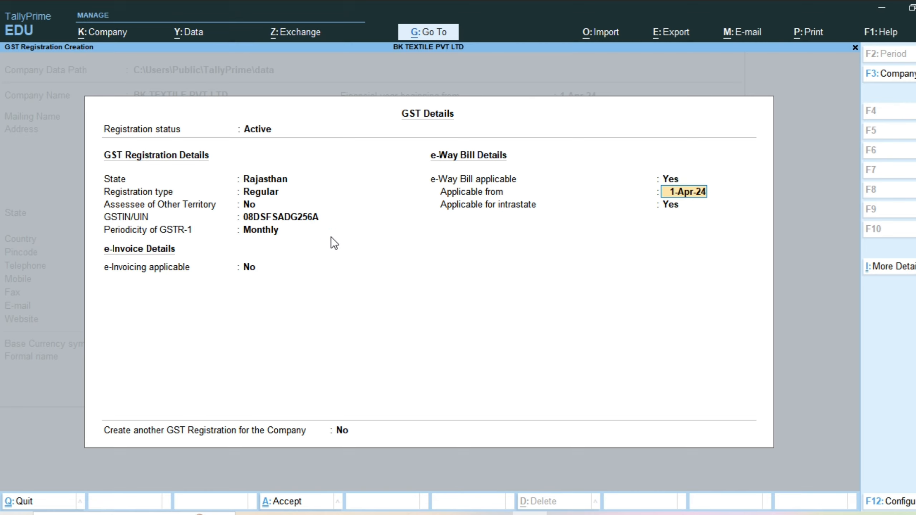
pyautogui.press('Return')
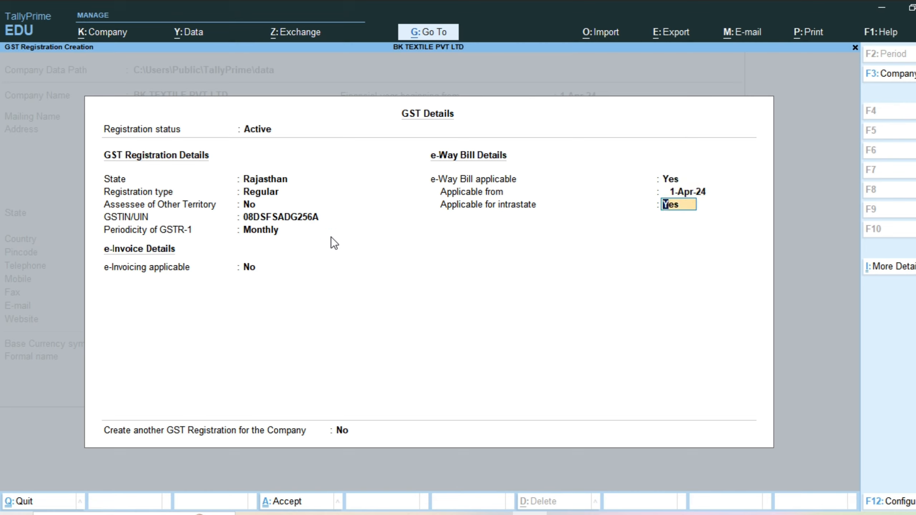
pyautogui.press('Return')
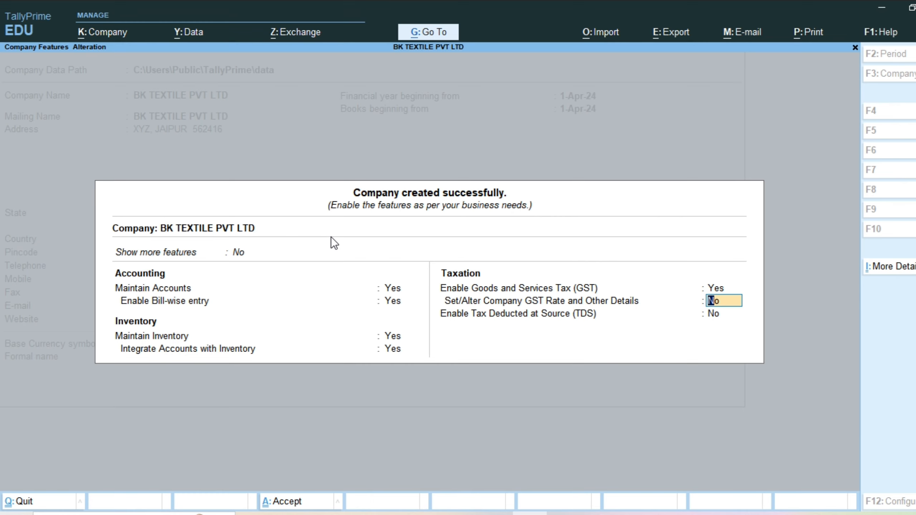
# Step: Save the company features with GST enabled, leaving Set/Alter Company GST Rate and Other Details and TDS as No
pyautogui.hotkey('ctrl', 'a')
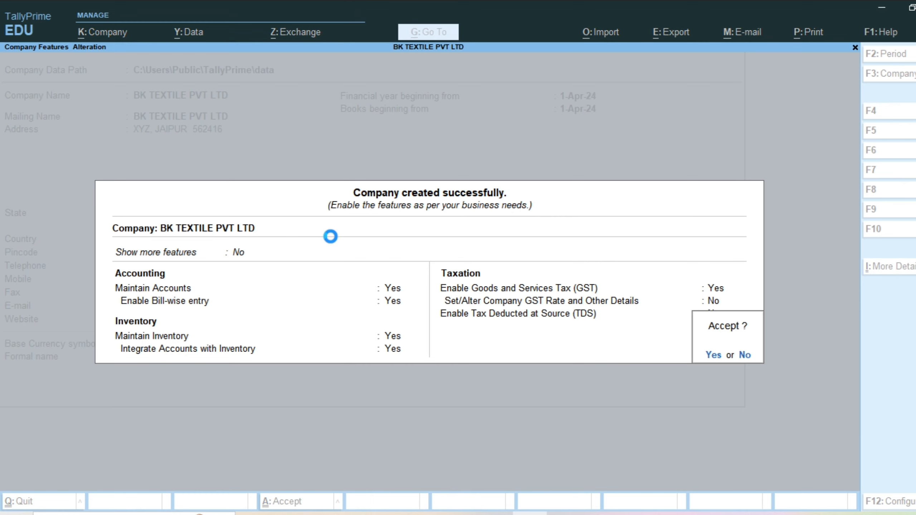
pyautogui.press('Return')
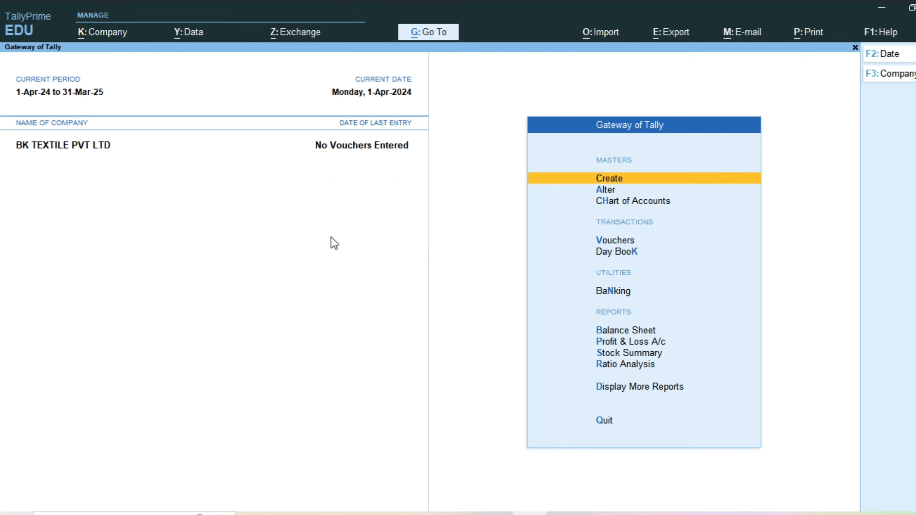